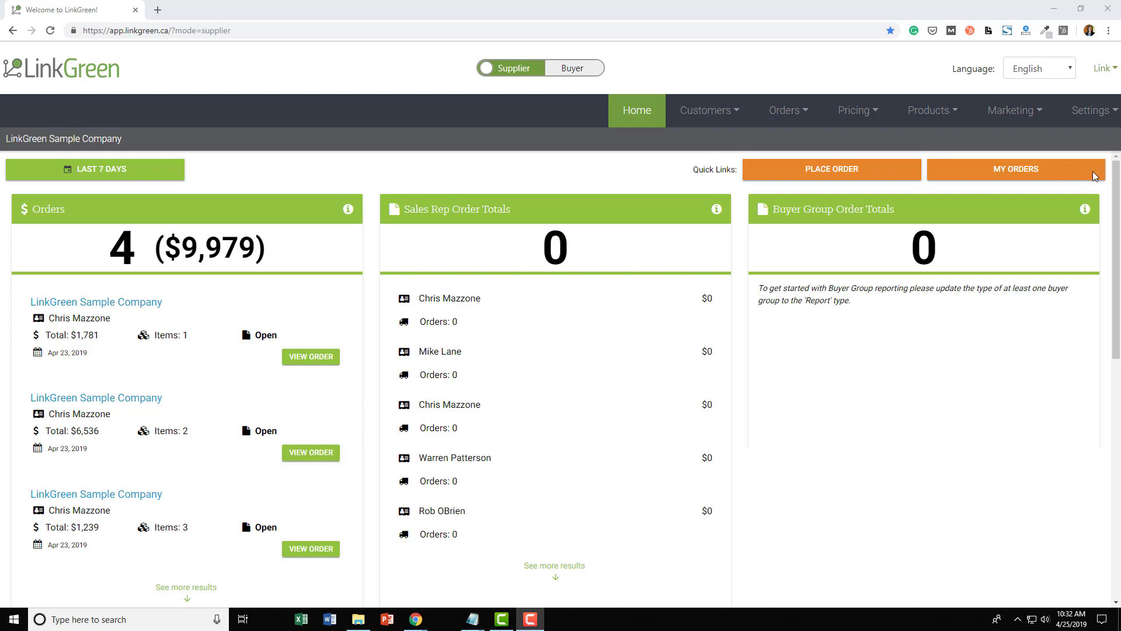
- Open the Email Builder from the Marketing menu to see the LinkGreen templates
left_click(1022, 114)
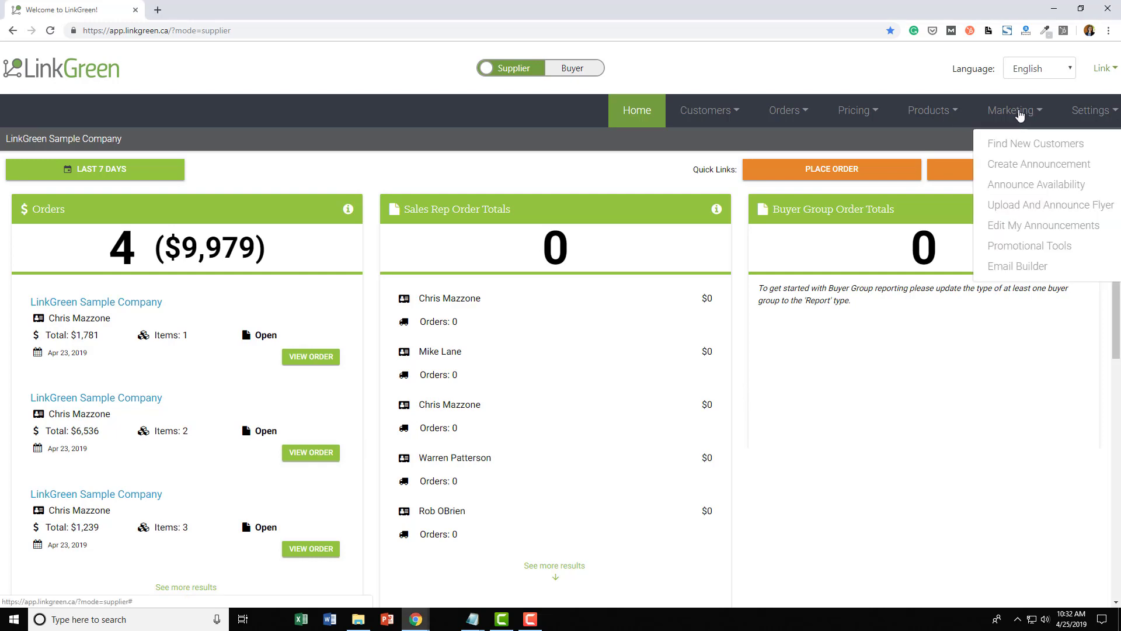
left_click(1021, 272)
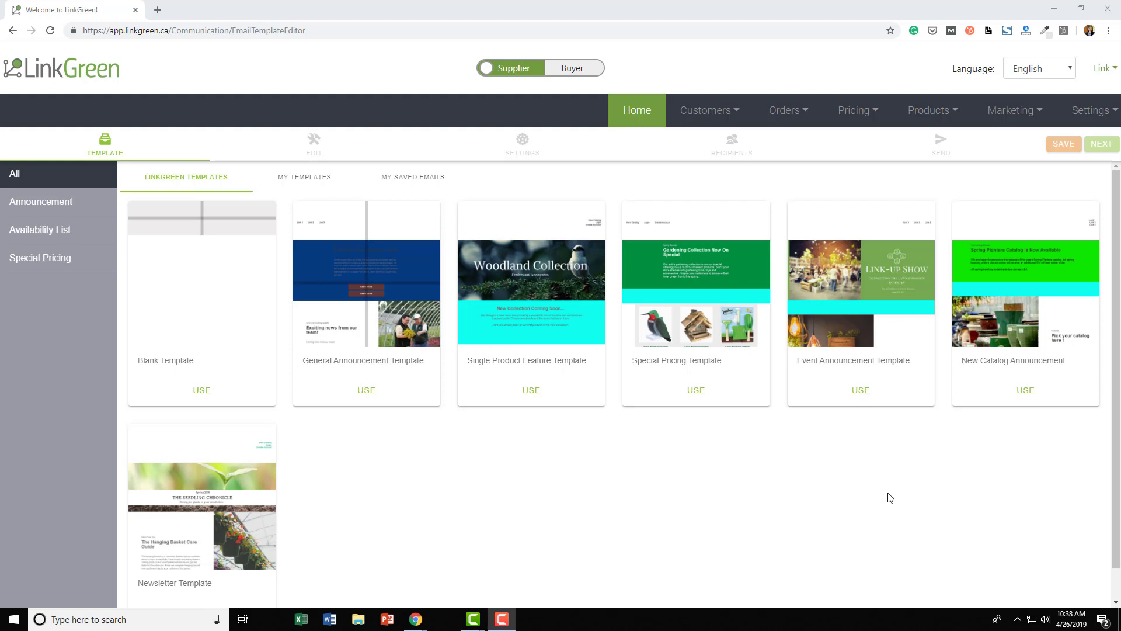
- Start a draft from the Single Product Feature Template and scroll through its sections
left_click(531, 397)
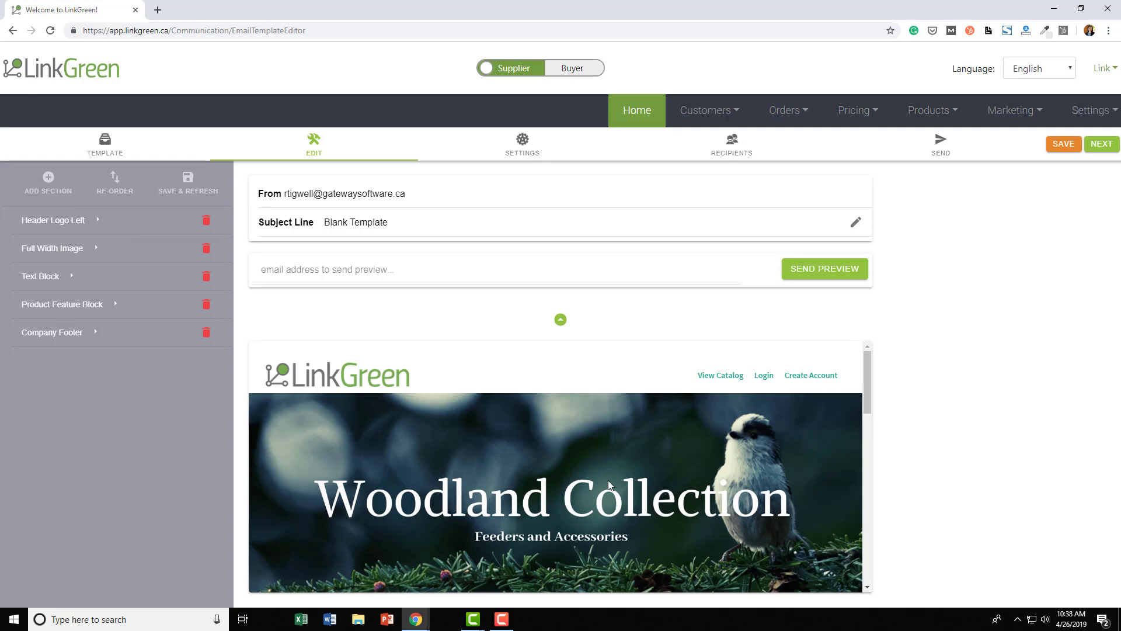
scroll(591, 478, "down", 2)
scroll(622, 461, "down", 3)
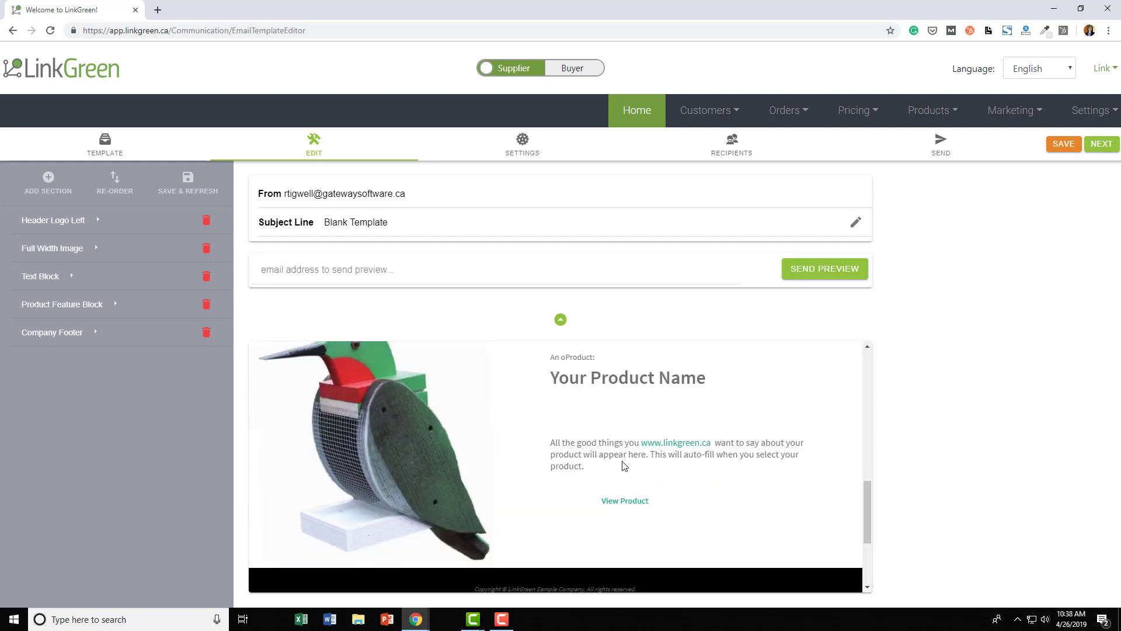
scroll(622, 460, "up", 6)
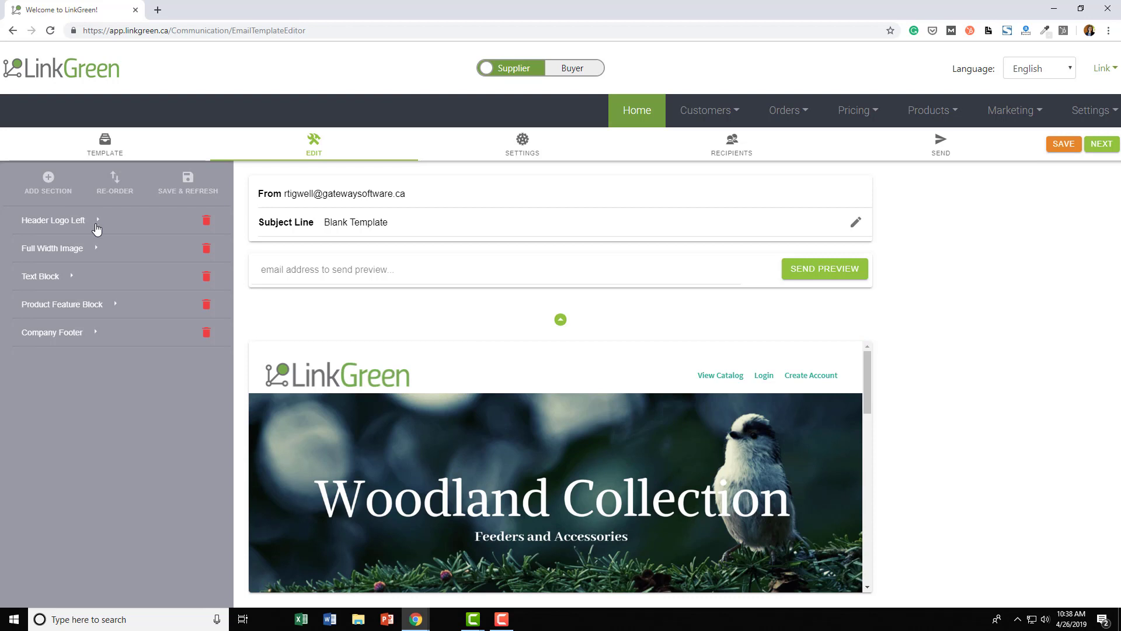
- Expand Header Logo Left and reveal the link fields for menu items 1 to 3
left_click(98, 222)
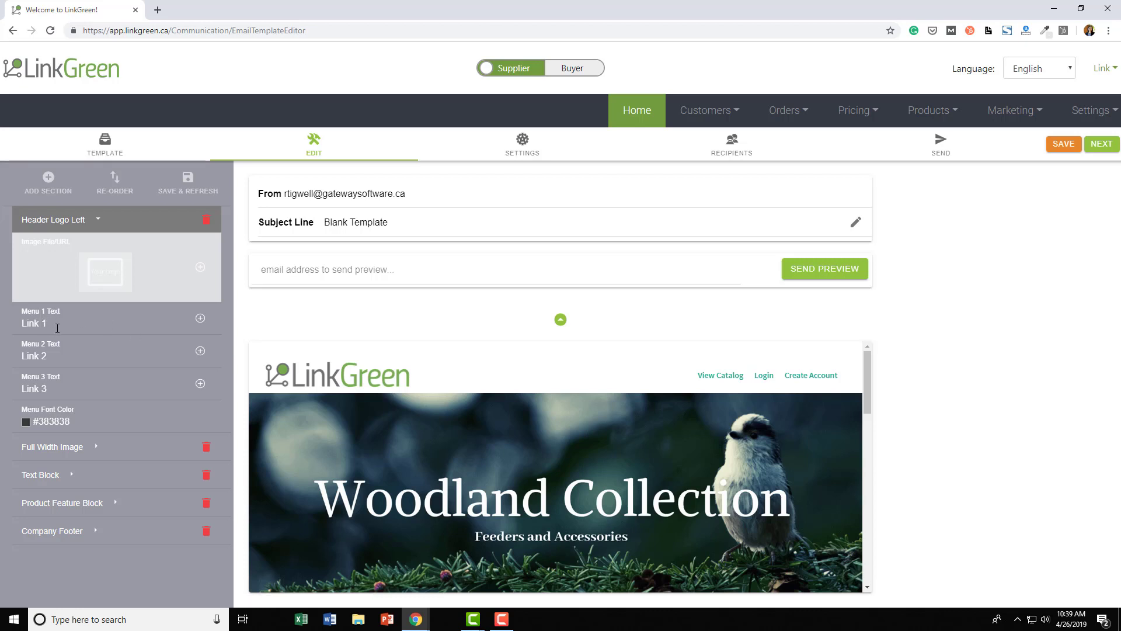
left_click(201, 318)
left_click(193, 386)
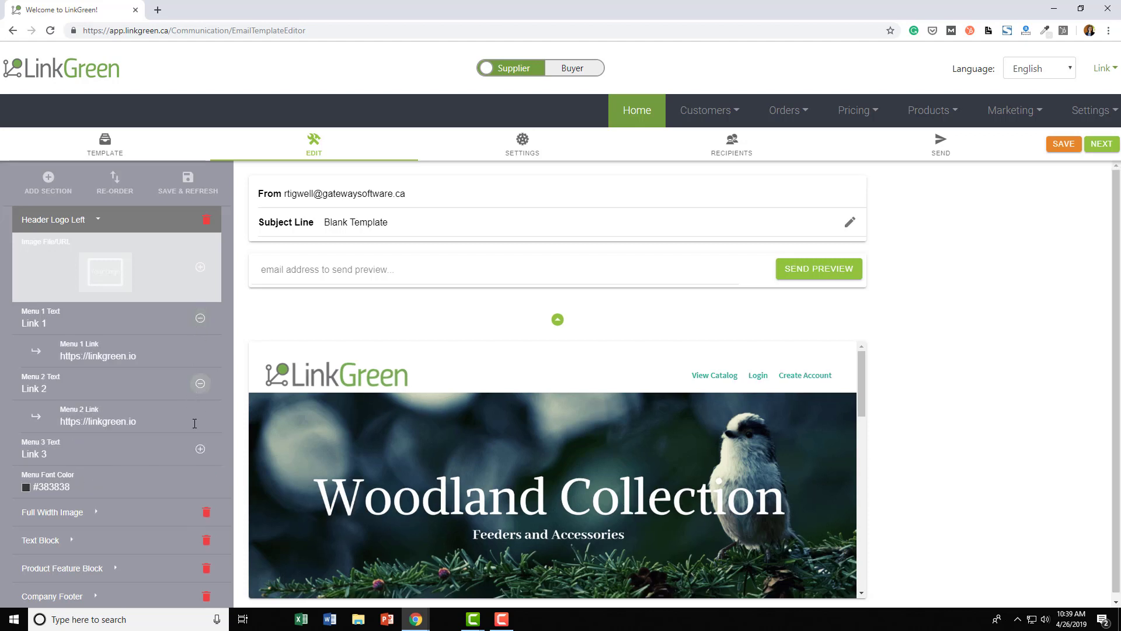
left_click(209, 449)
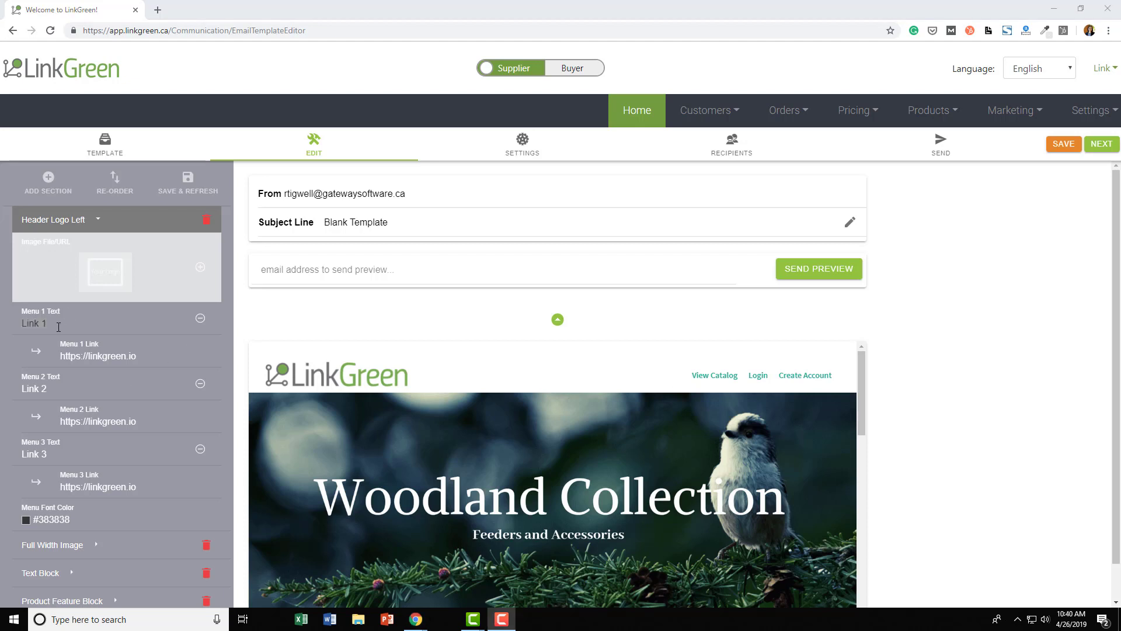
- Rename the menu items to View Catalog and Login, pasting the catalog address into Menu 1 Link
left_click(50, 325)
left_click_drag(51, 325, 2, 325)
type("View Cat")
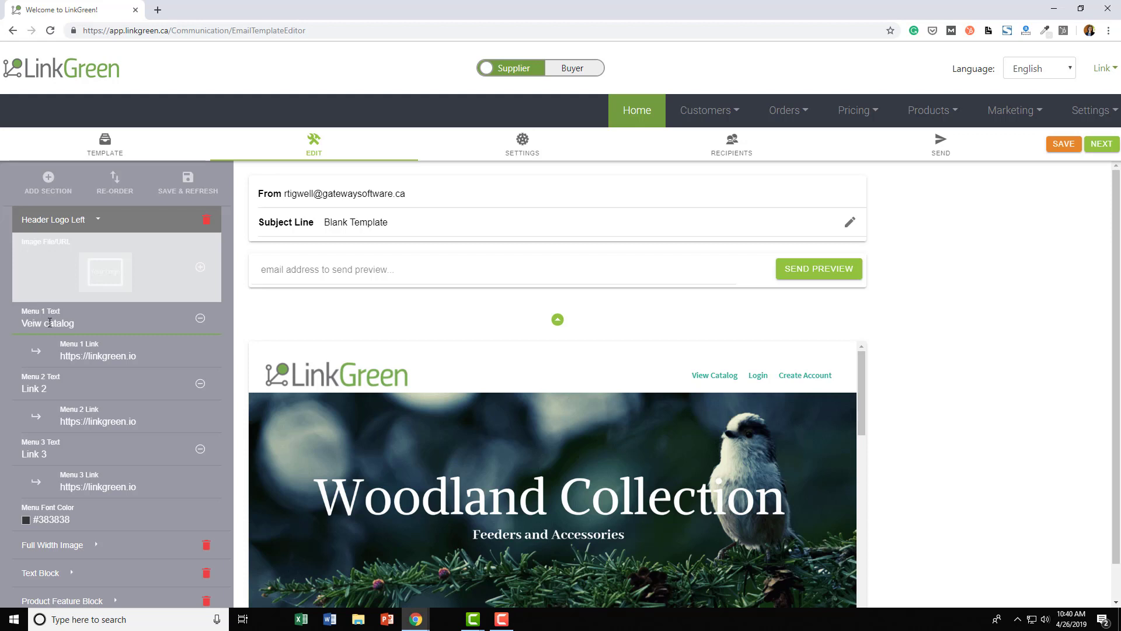
type("alog")
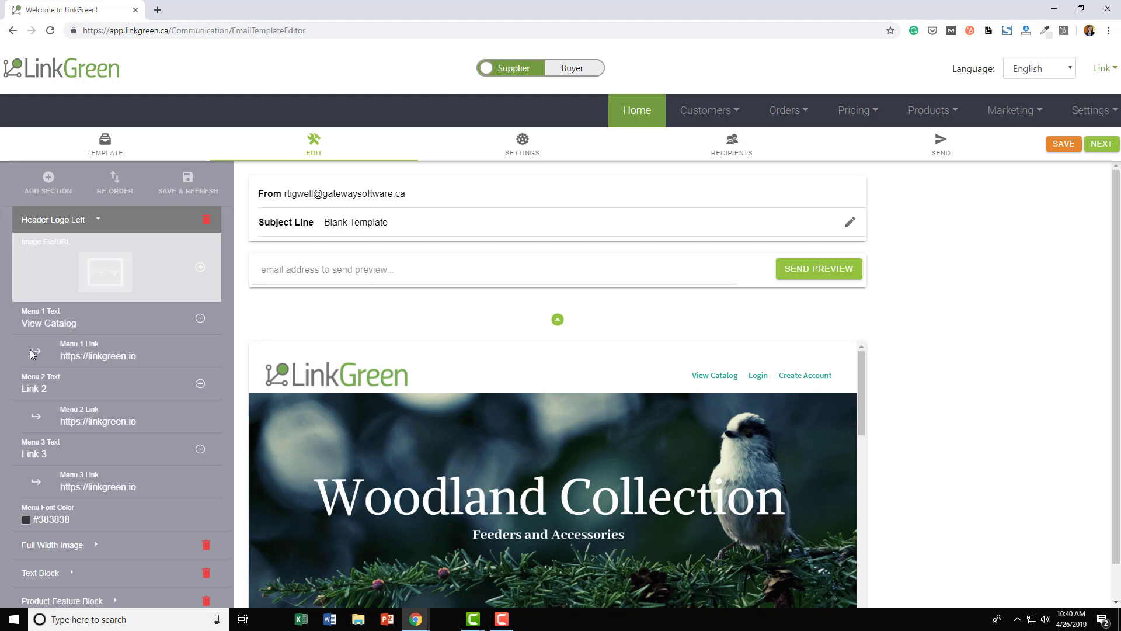
left_click_drag(138, 357, 31, 350)
key("ctrl+v")
left_click_drag(49, 389, 13, 389)
type("Login")
left_click_drag(138, 421, 12, 396)
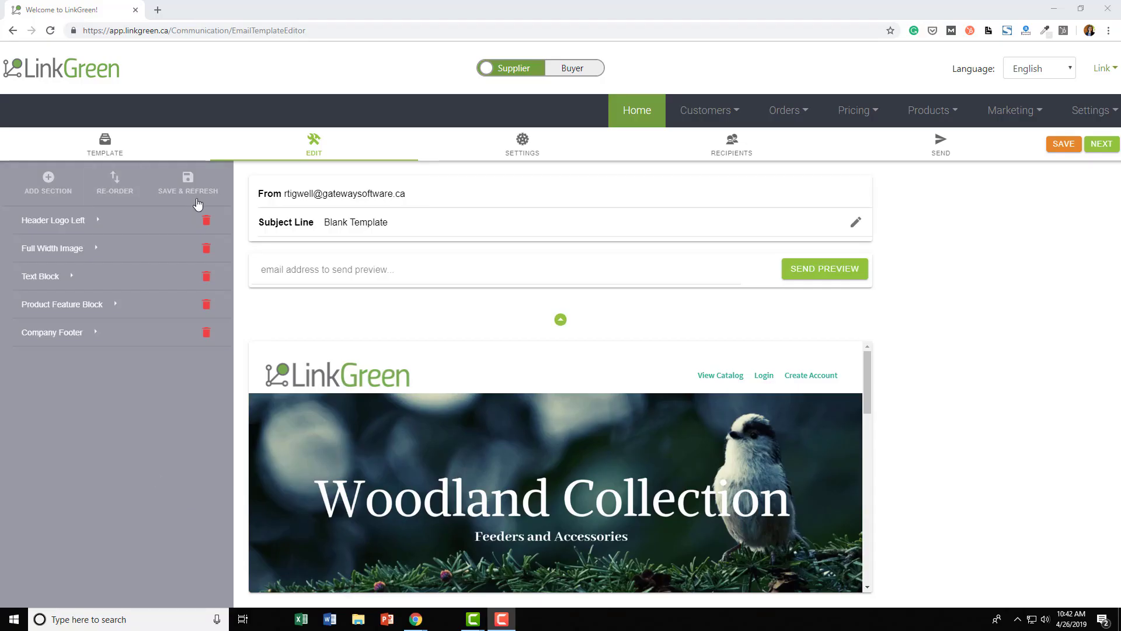
- Save the edits, then name the email 'May Product Feature' in the Announcement category
left_click(201, 189)
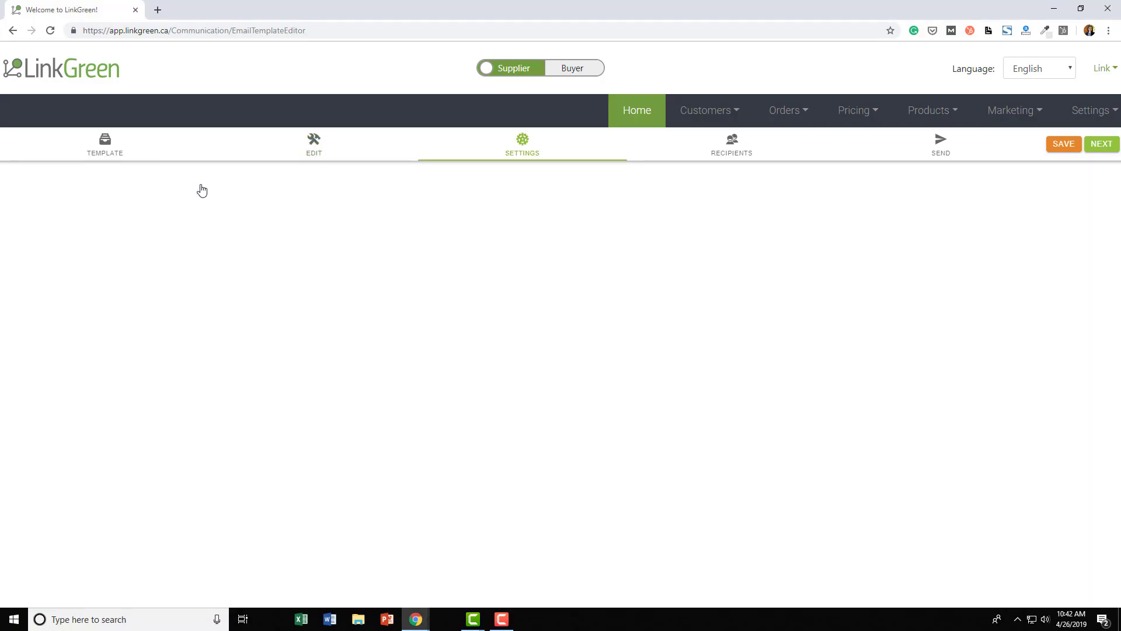
left_click(361, 201)
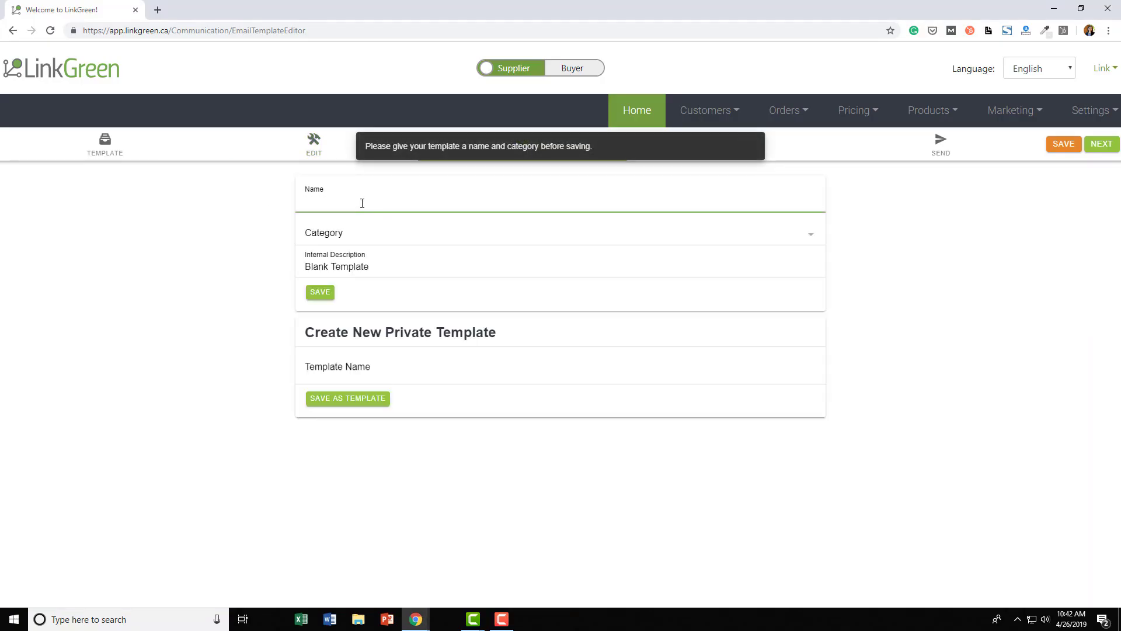
type("May")
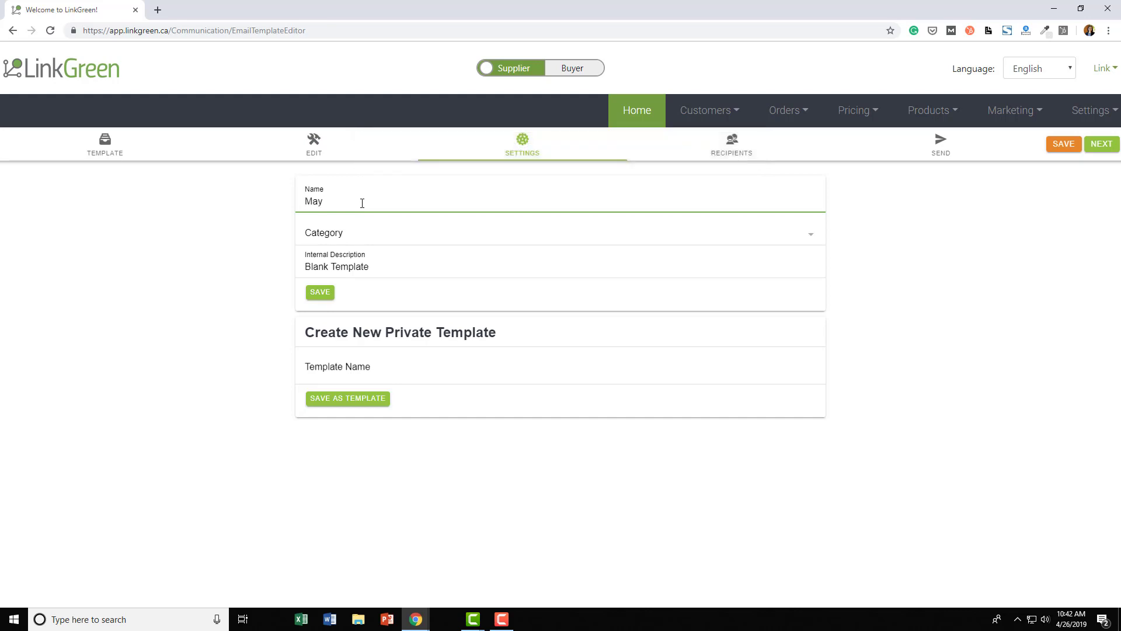
type(" Product Feature")
left_click(393, 240)
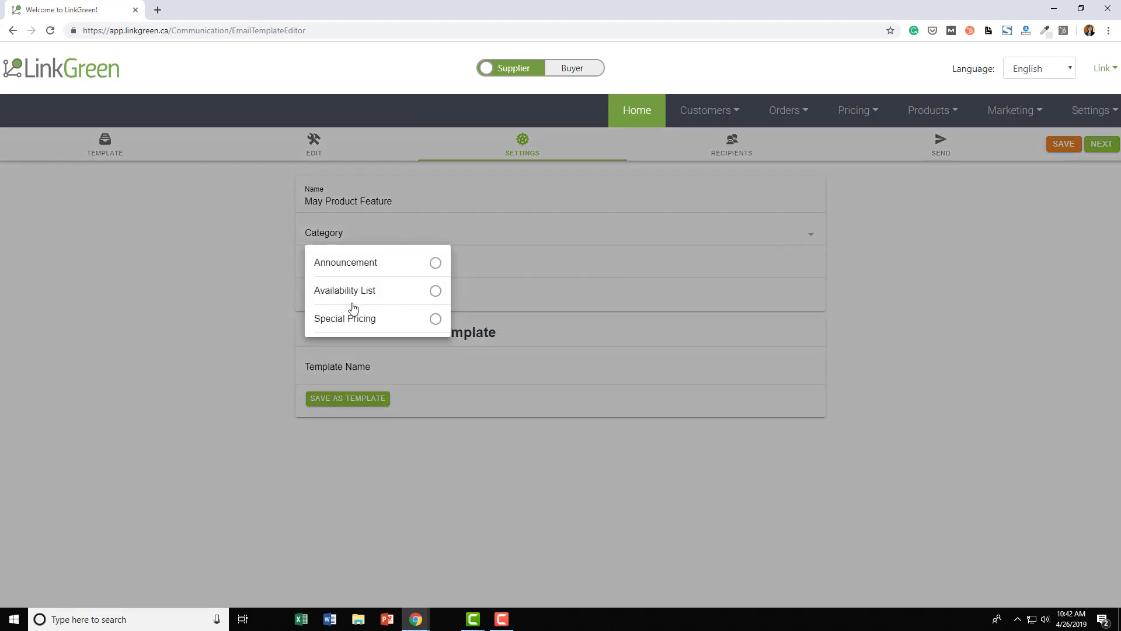
left_click(407, 269)
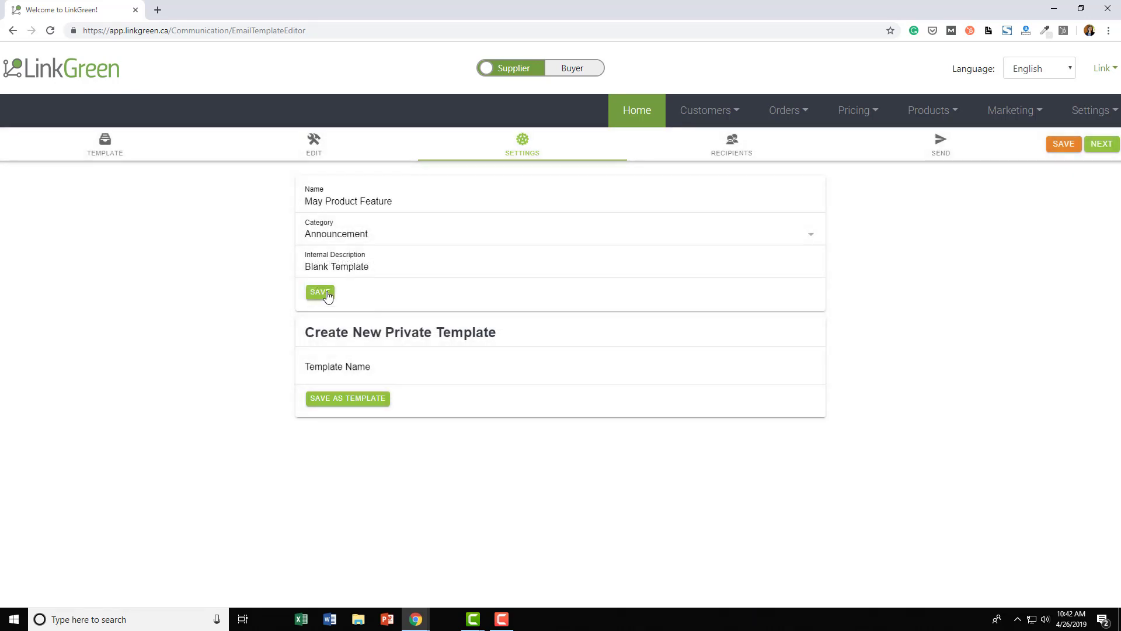
left_click(326, 295)
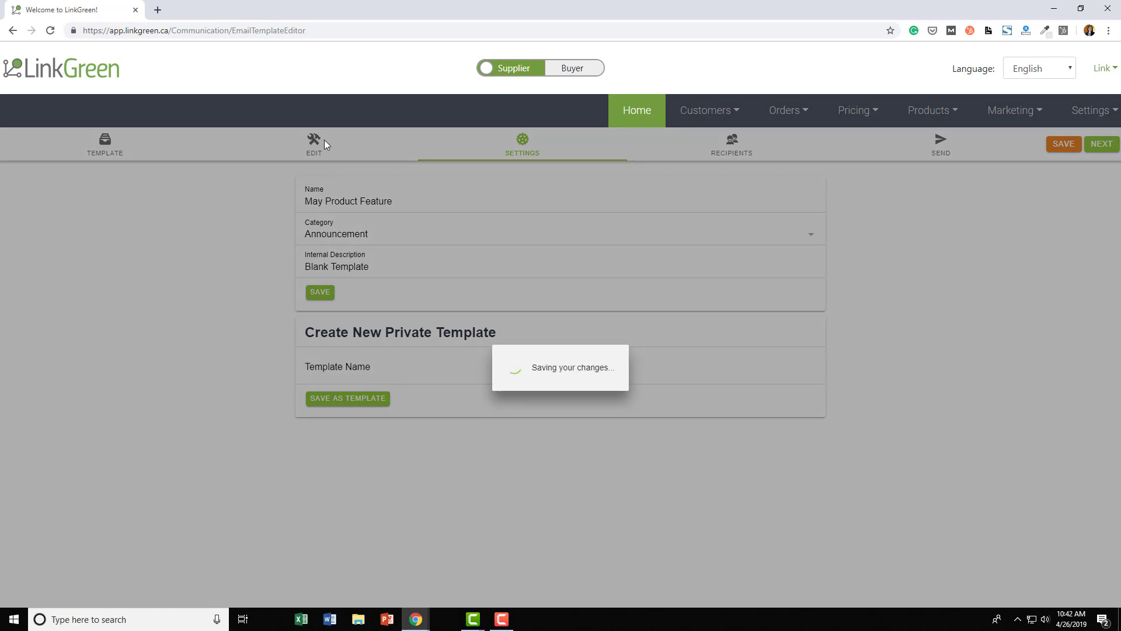
- Back in EDIT, swap the Full Width Image banner for the Woodland Collection image and save
left_click(316, 150)
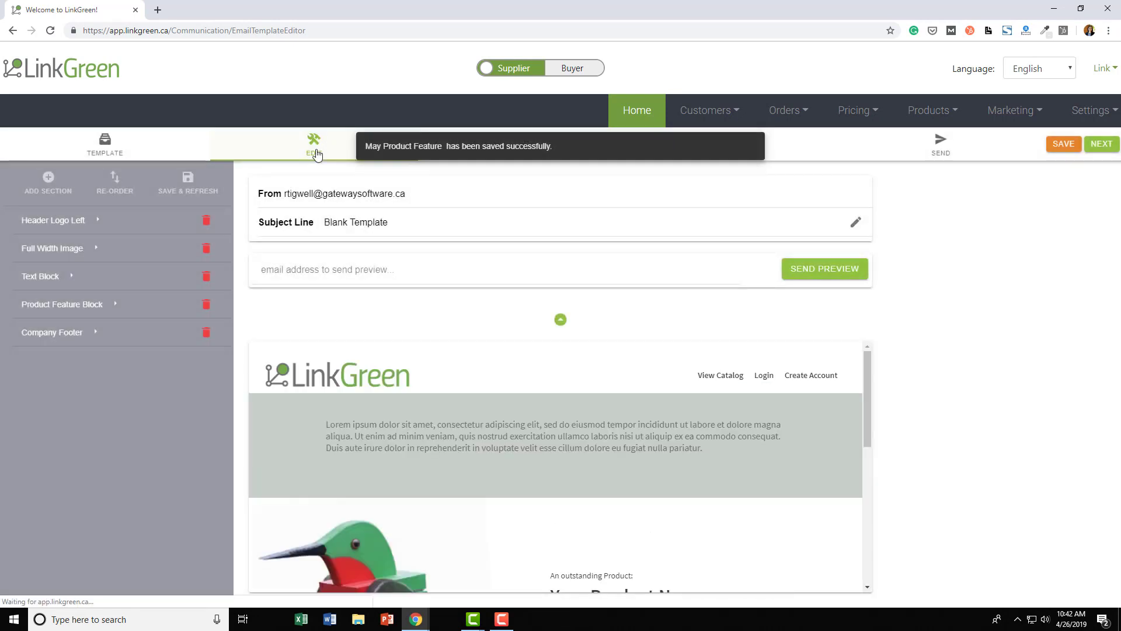
scroll(570, 433, "down", 5)
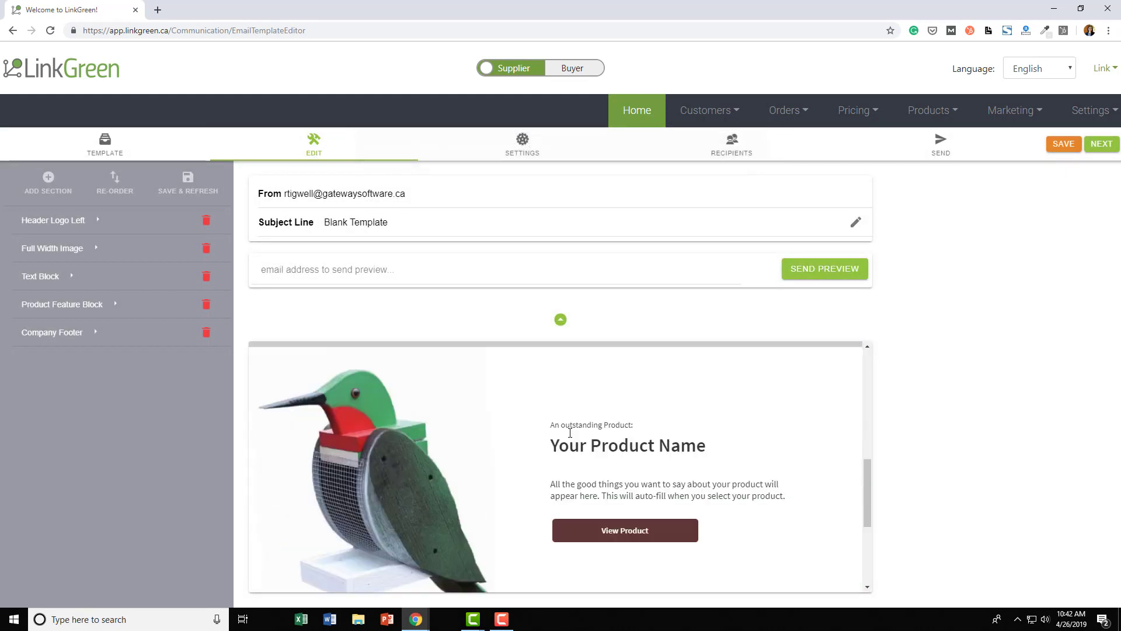
scroll(570, 433, "down", 2)
scroll(571, 433, "up", 7)
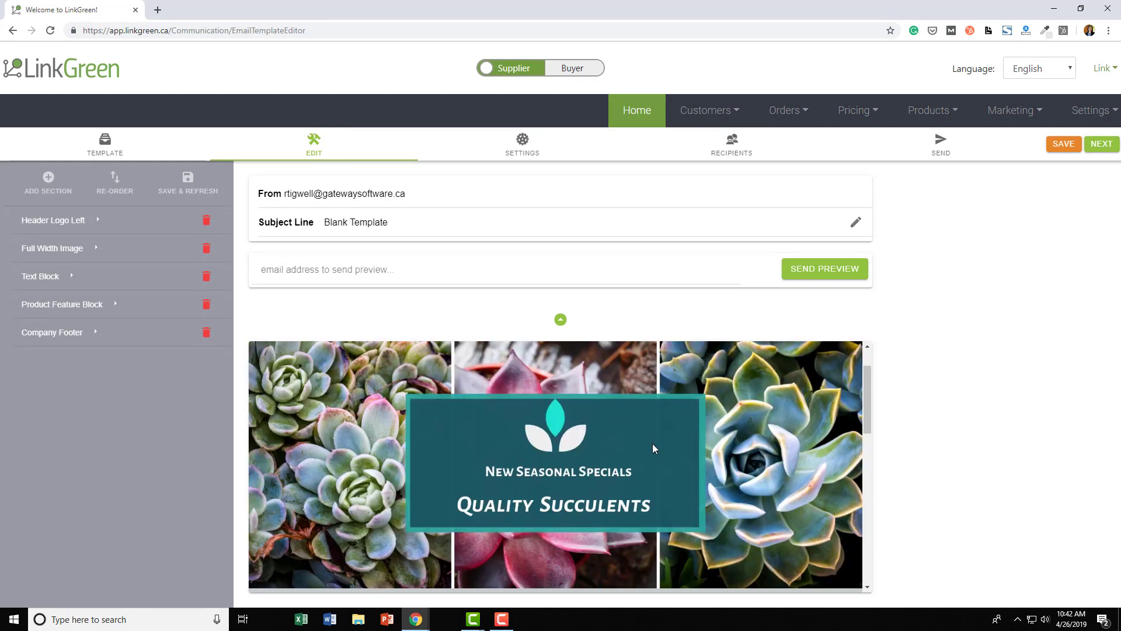
left_click(95, 250)
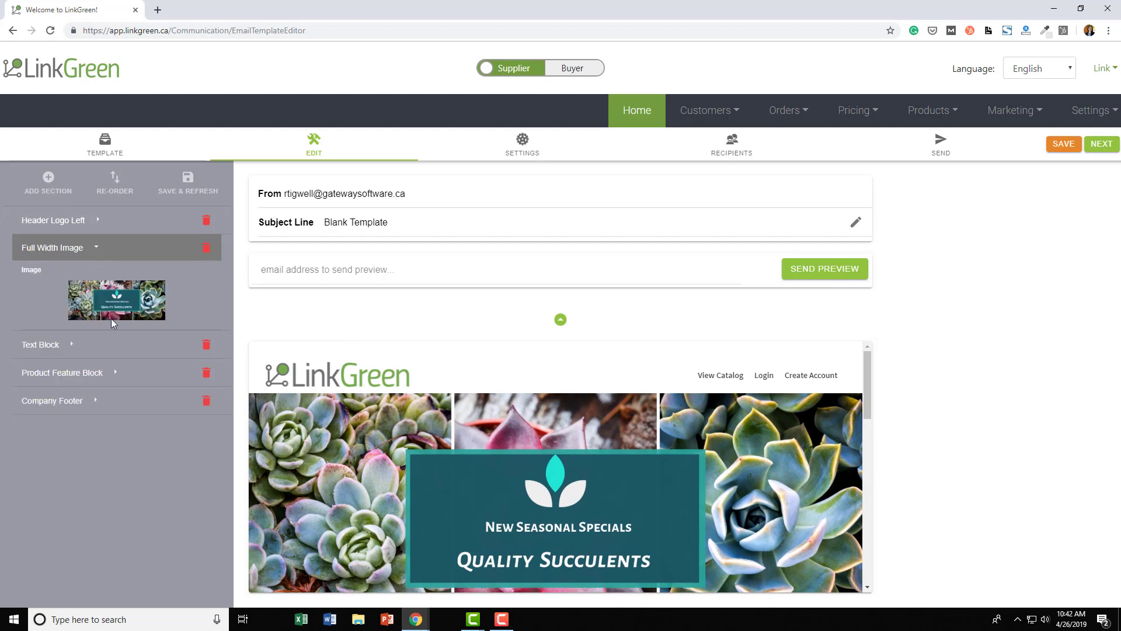
left_click(135, 321)
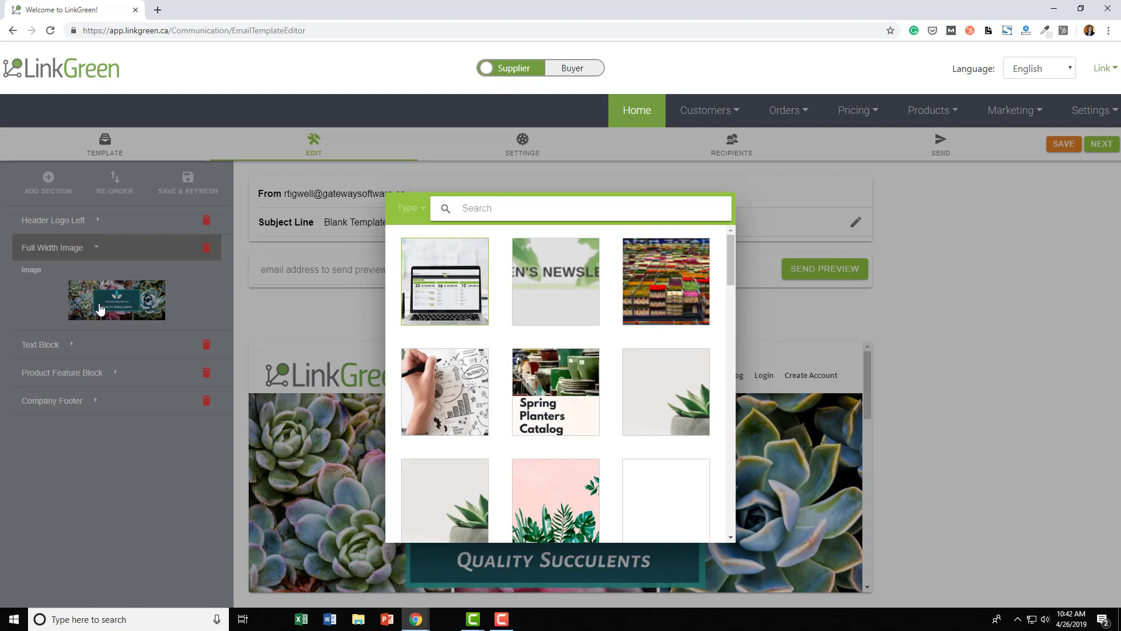
scroll(608, 333, "down", 3)
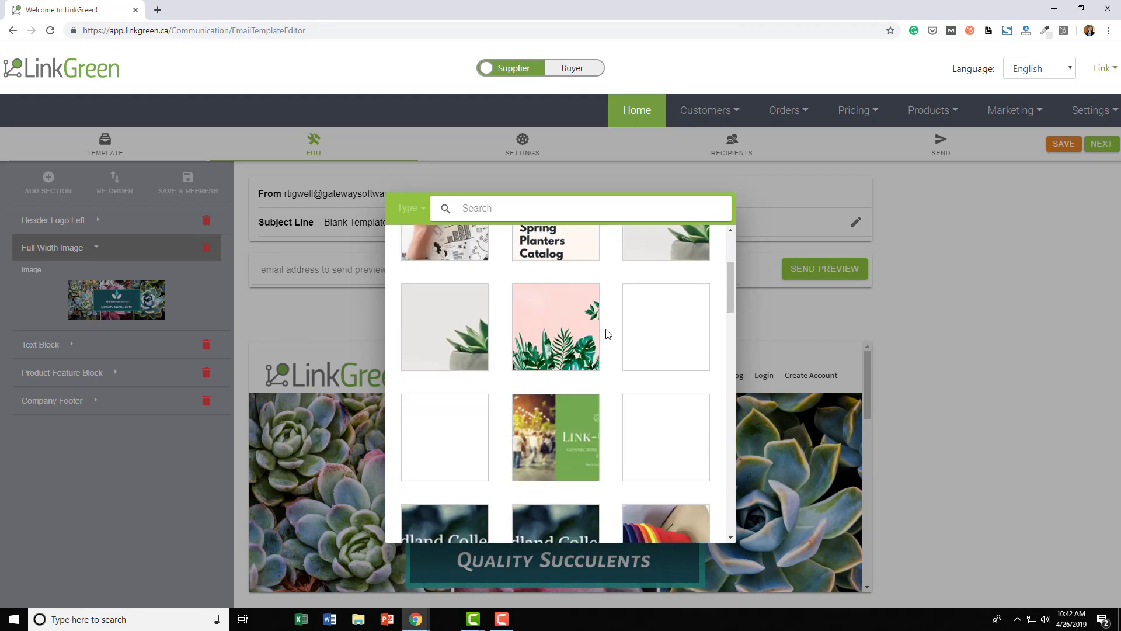
scroll(606, 330, "down", 5)
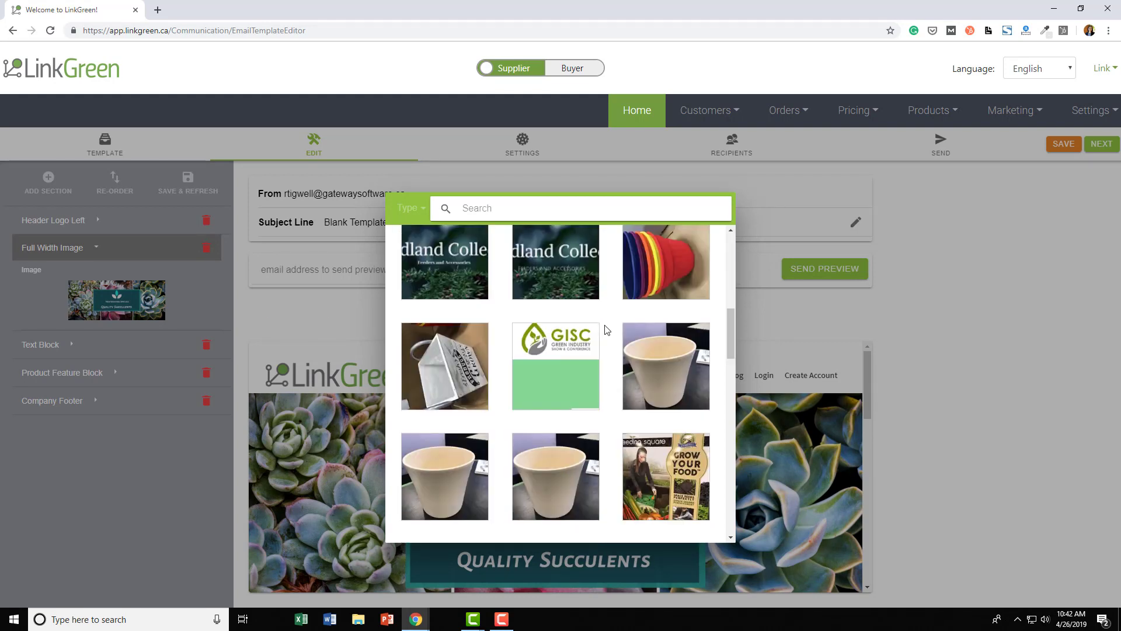
left_click(442, 278)
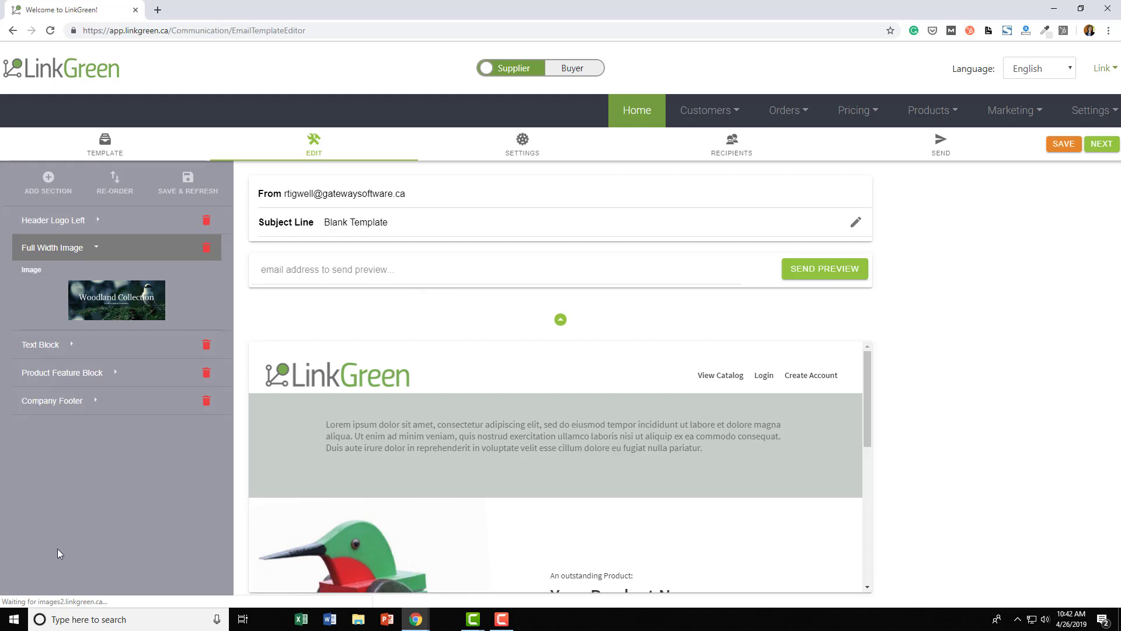
left_click(188, 182)
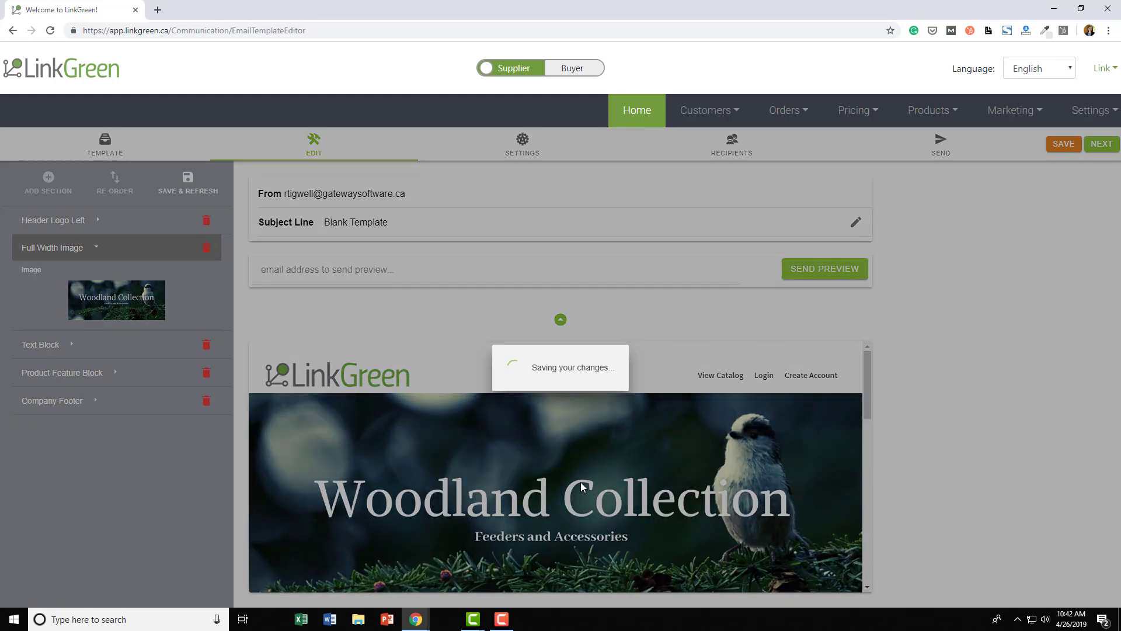
scroll(820, 479, "down", 7)
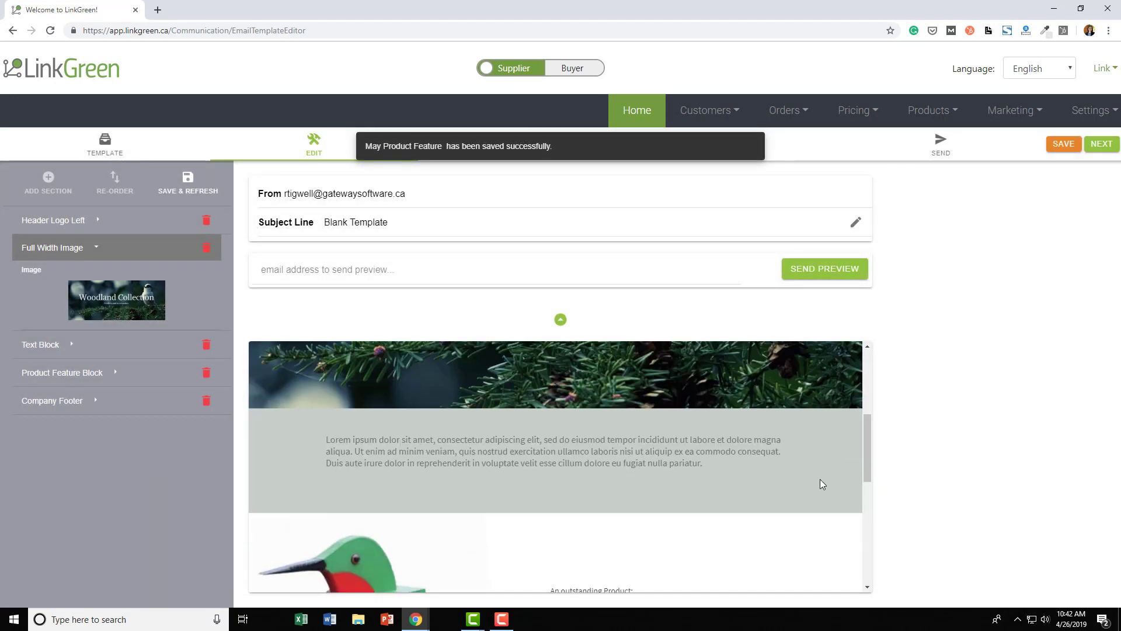
scroll(822, 484, "up", 5)
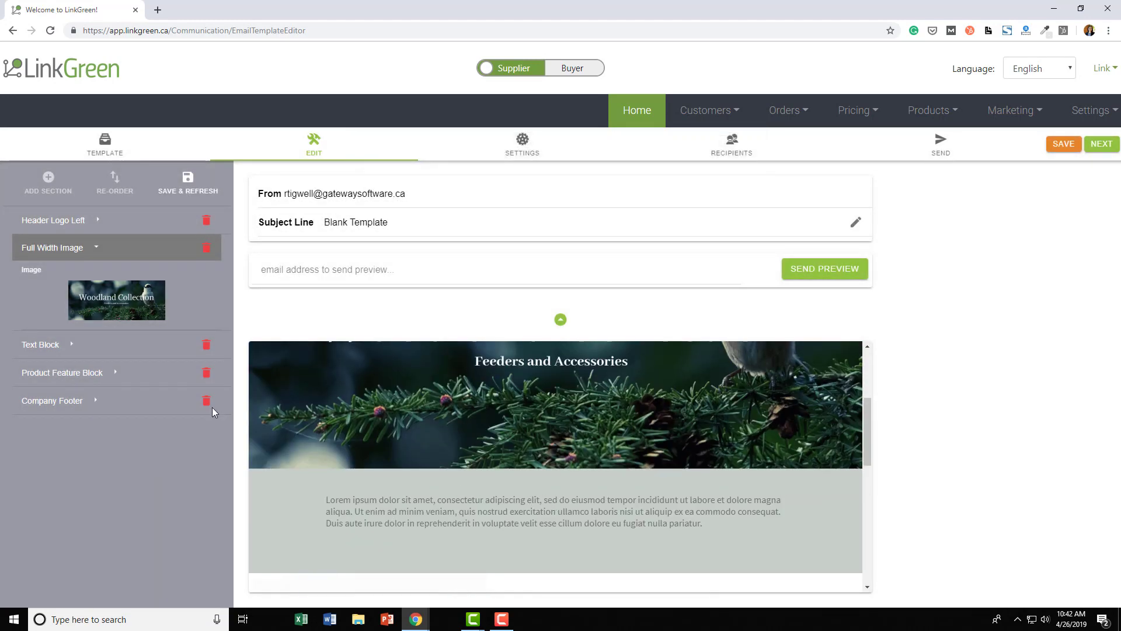
- Expand the Text Block and look through its insert and formatting options
left_click(73, 346)
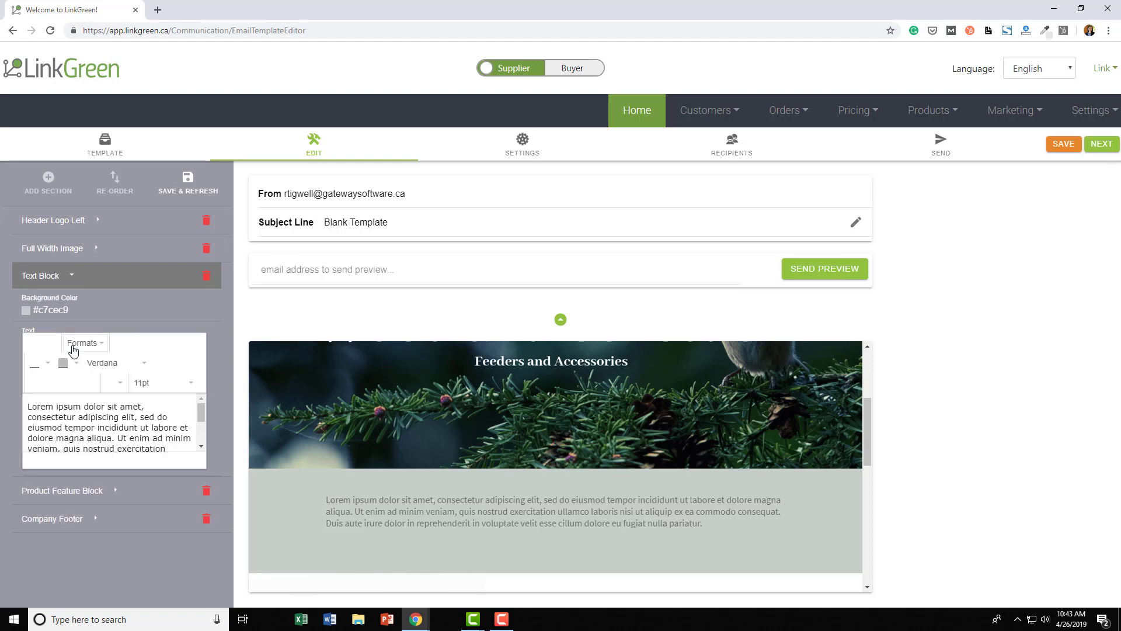
scroll(97, 415, "down", 2)
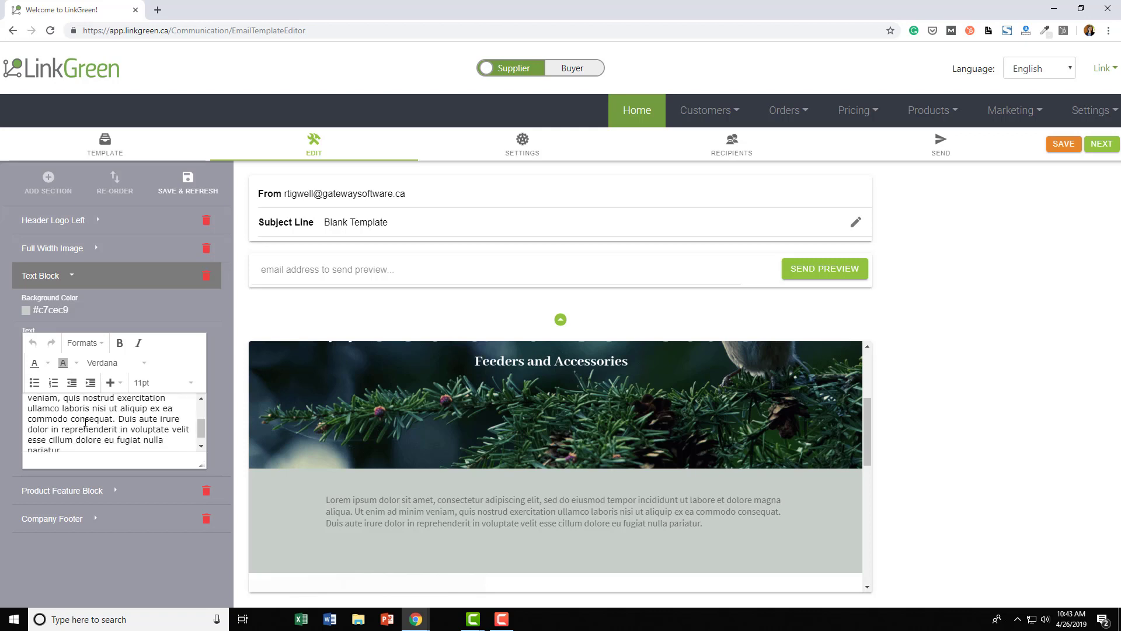
scroll(37, 407, "up", 2)
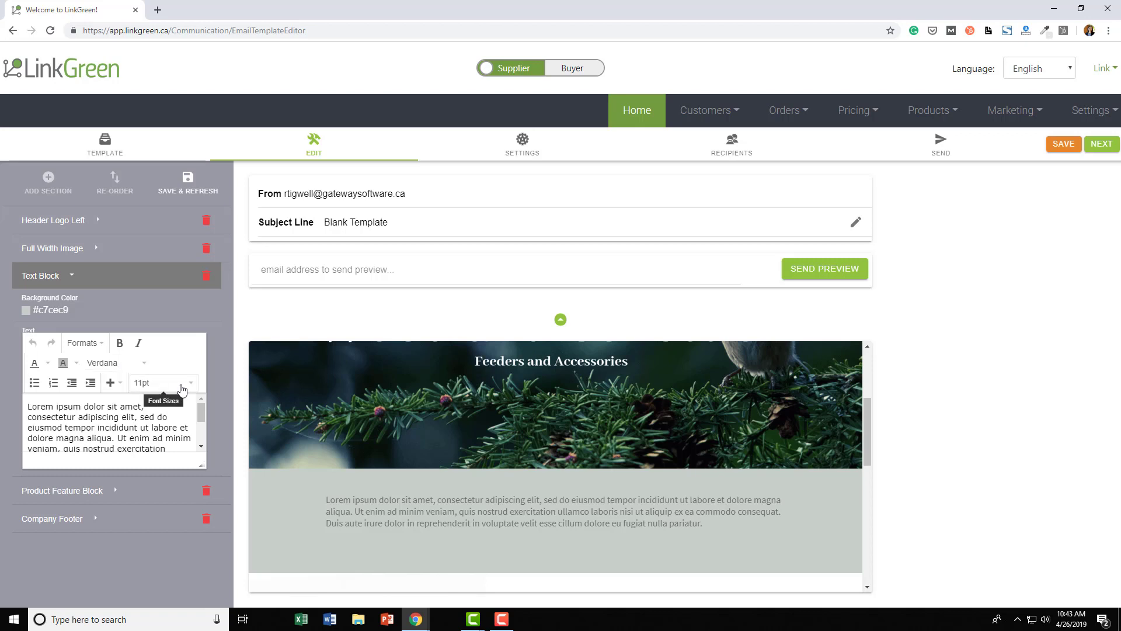
left_click(117, 384)
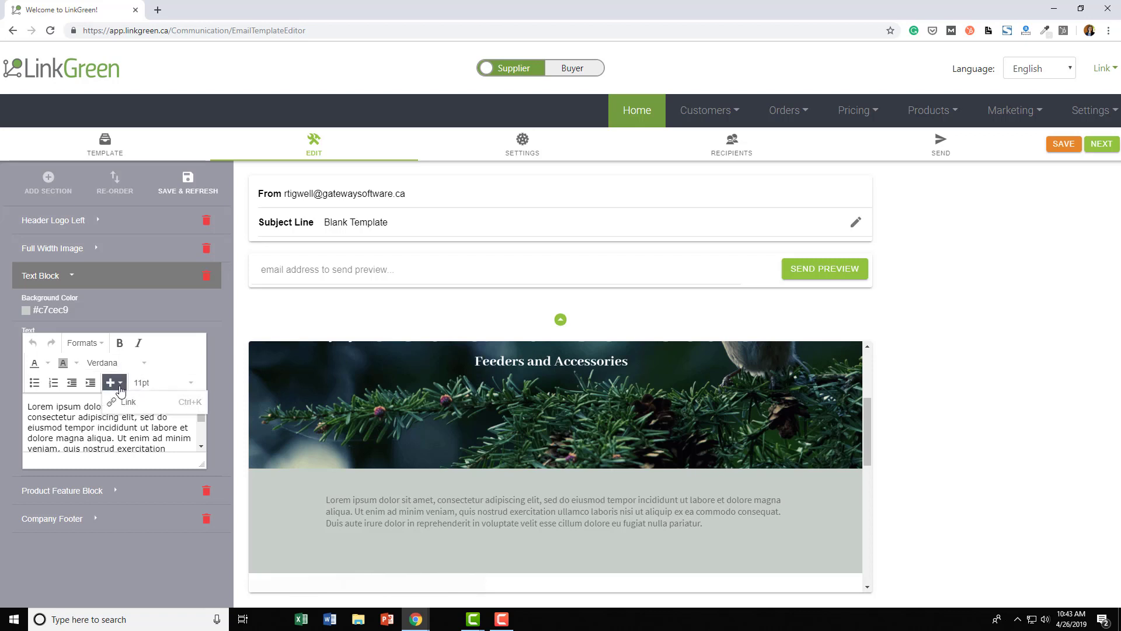
left_click(98, 347)
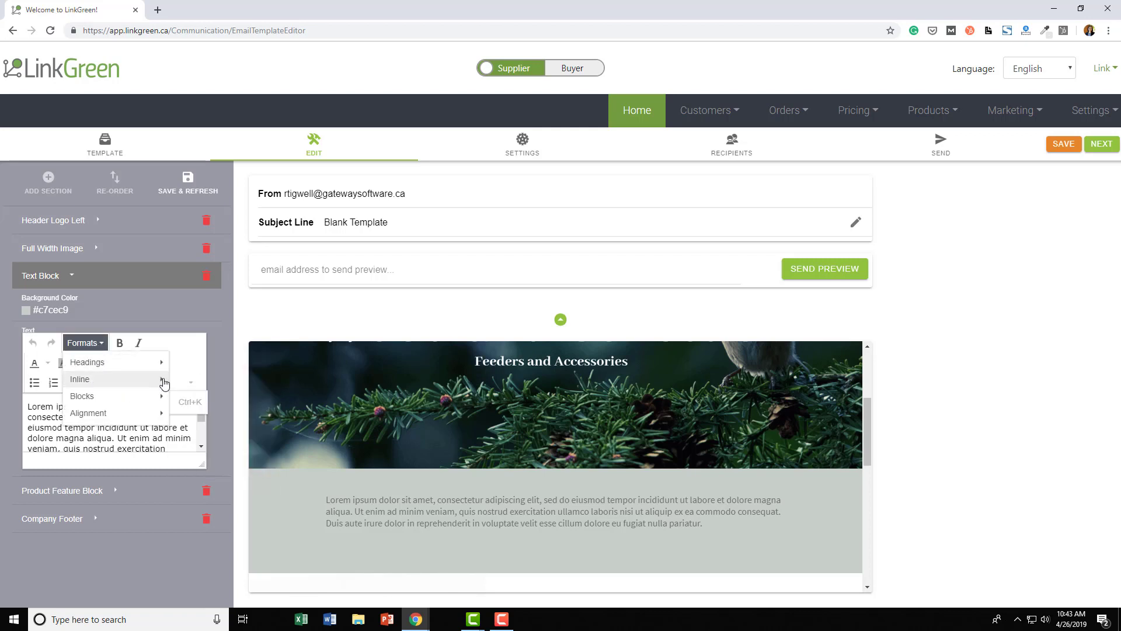
mouse_move(143, 388)
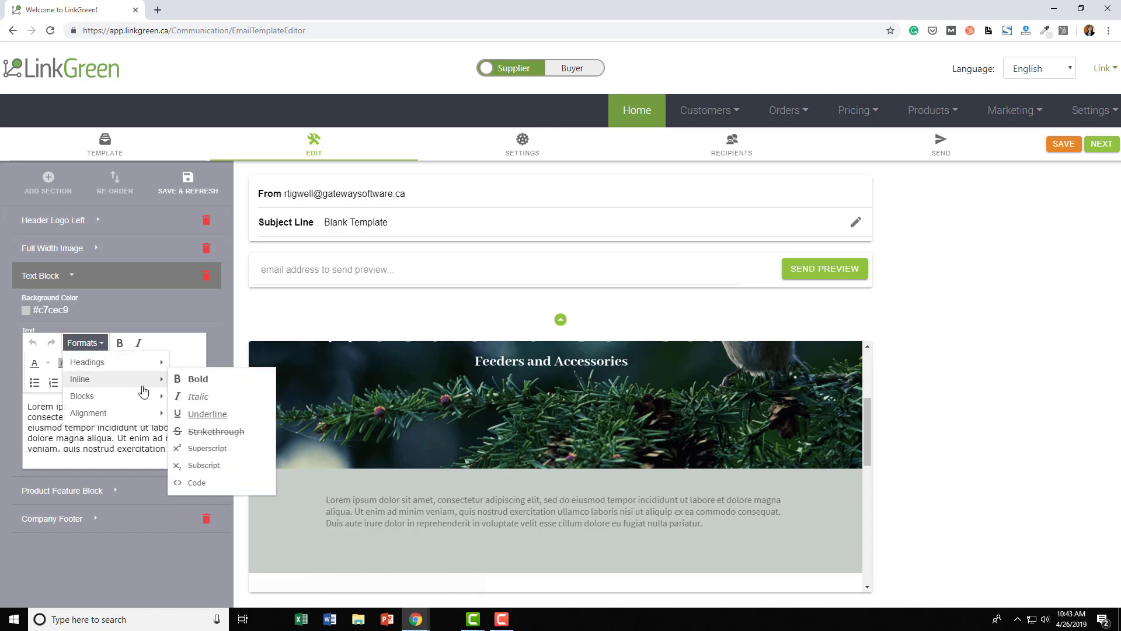
left_click(70, 438)
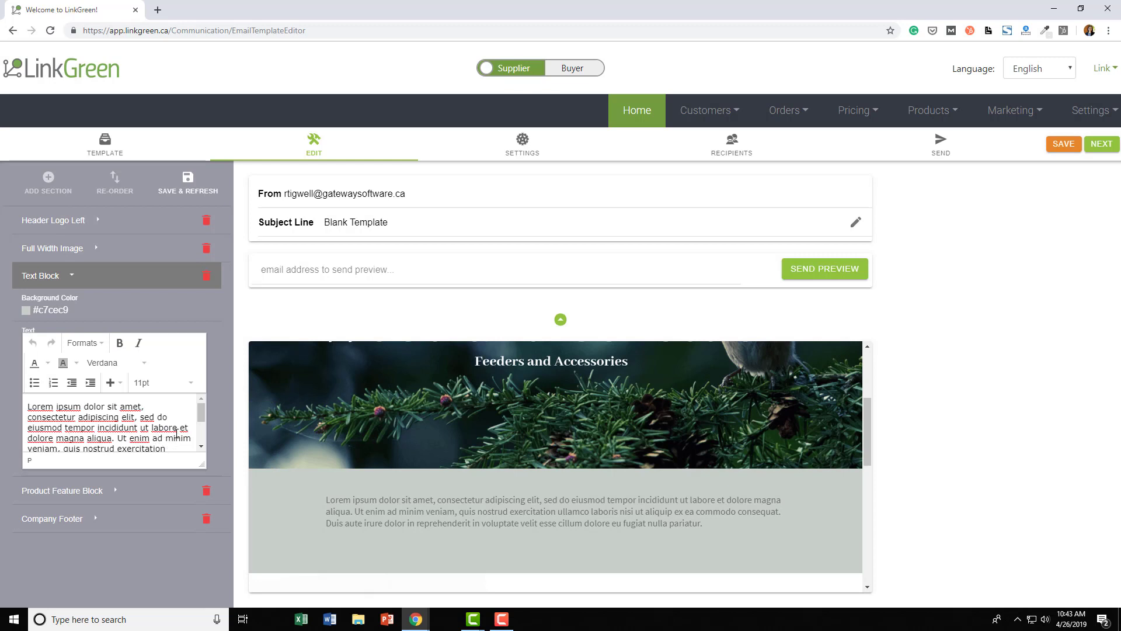
scroll(177, 434, "down", 2)
- Replace the lorem ipsum with the three greeting paragraphs about the woodlands collection and bird feeders
key("ctrl+a")
type("Hello Everyone,")
key("Return")
type("We are ha")
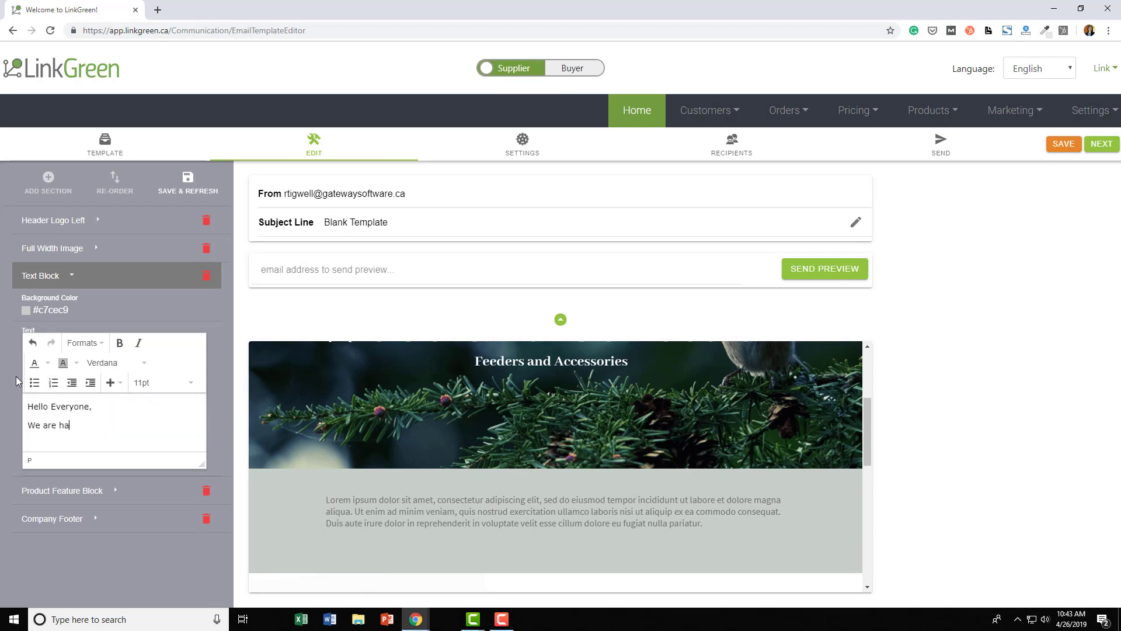
type("ppy to announce your new woodlands product collection.")
key("Return")
type("This month we are featuring our bird feeders.")
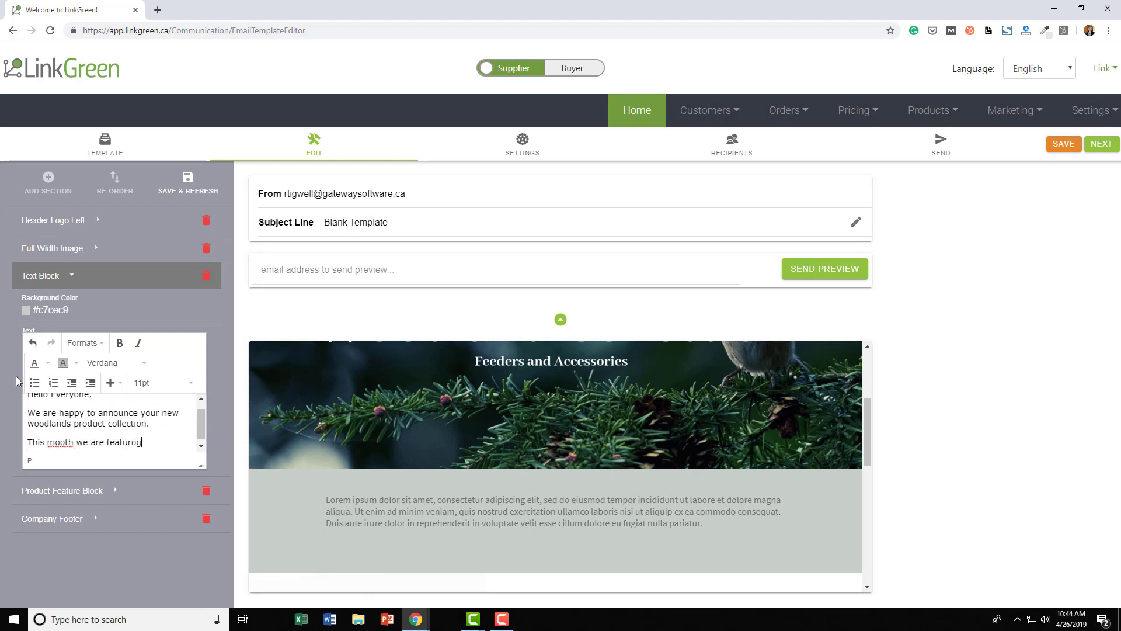
scroll(79, 446, "down", 1)
left_click(188, 183)
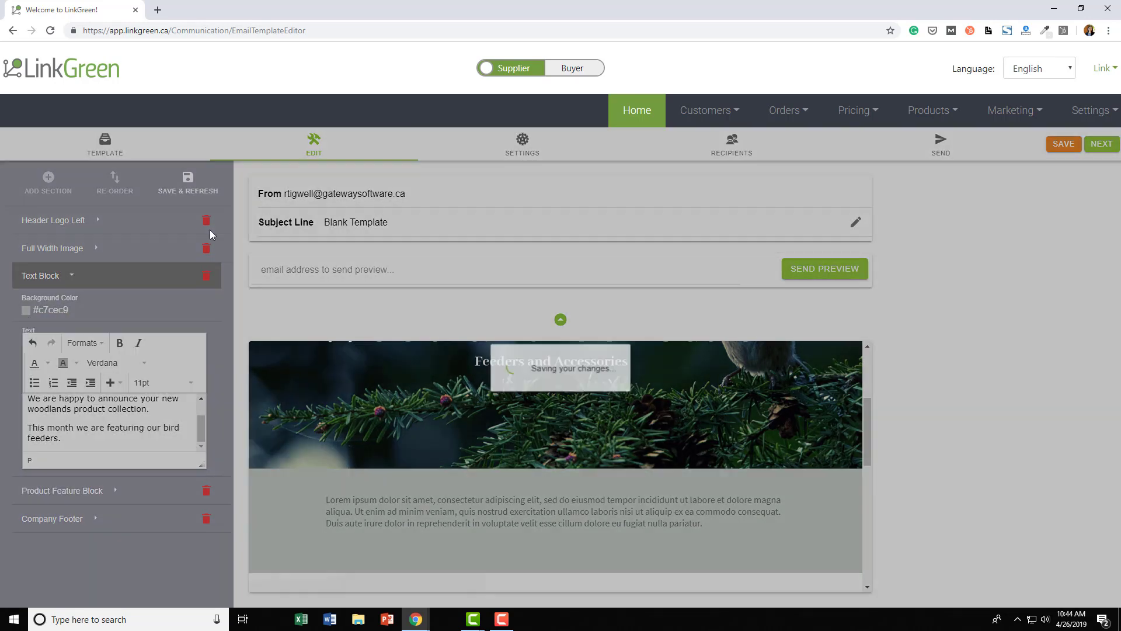
- Set the text block's background colour to white #ffffff and save
scroll(642, 479, "down", 4)
left_click(32, 311)
left_click_drag(27, 329, 22, 320)
left_click(121, 481)
left_click(188, 183)
scroll(670, 523, "down", 4)
- Make the greeting text 18pt and centred, adding an exclamation mark
left_click_drag(62, 439, 11, 374)
left_click(190, 383)
left_click(85, 343)
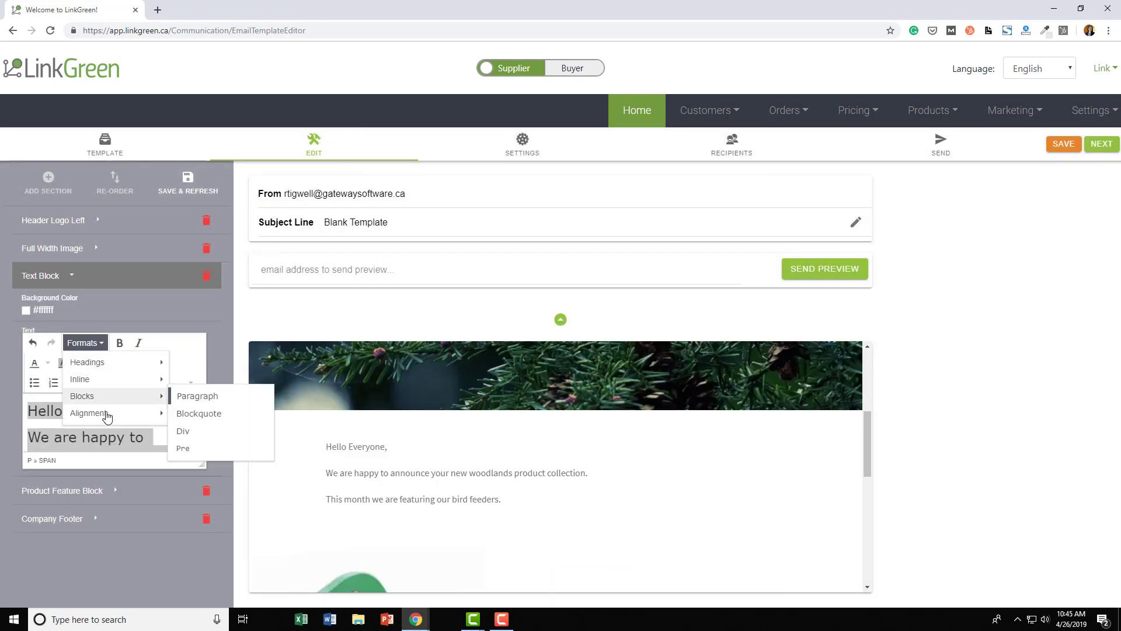
left_click(190, 430)
type("!")
left_click(188, 183)
scroll(737, 459, "down", 5)
left_click(116, 305)
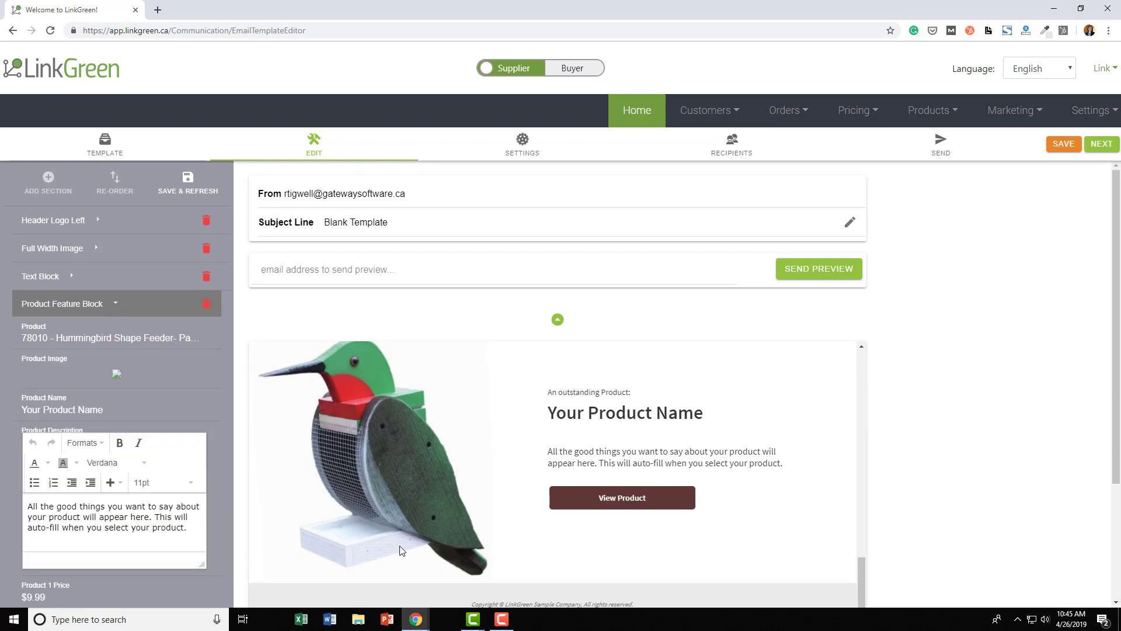
- Choose 78001 Cardinal Shape Feeder as the featured product and save
scroll(411, 535, "up", 1)
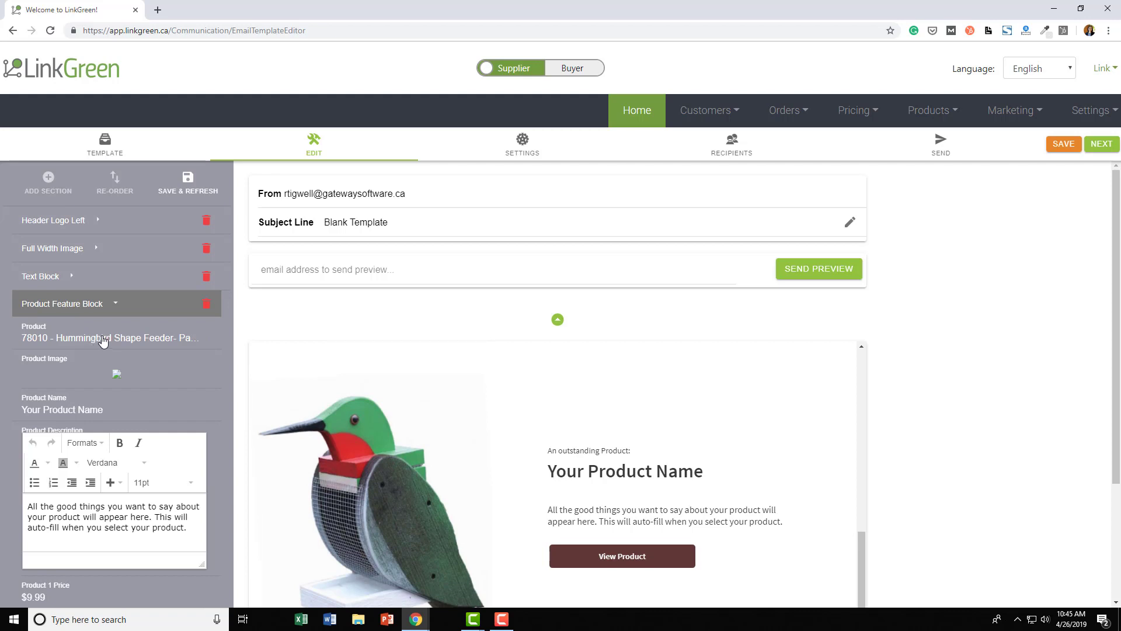
left_click(29, 327)
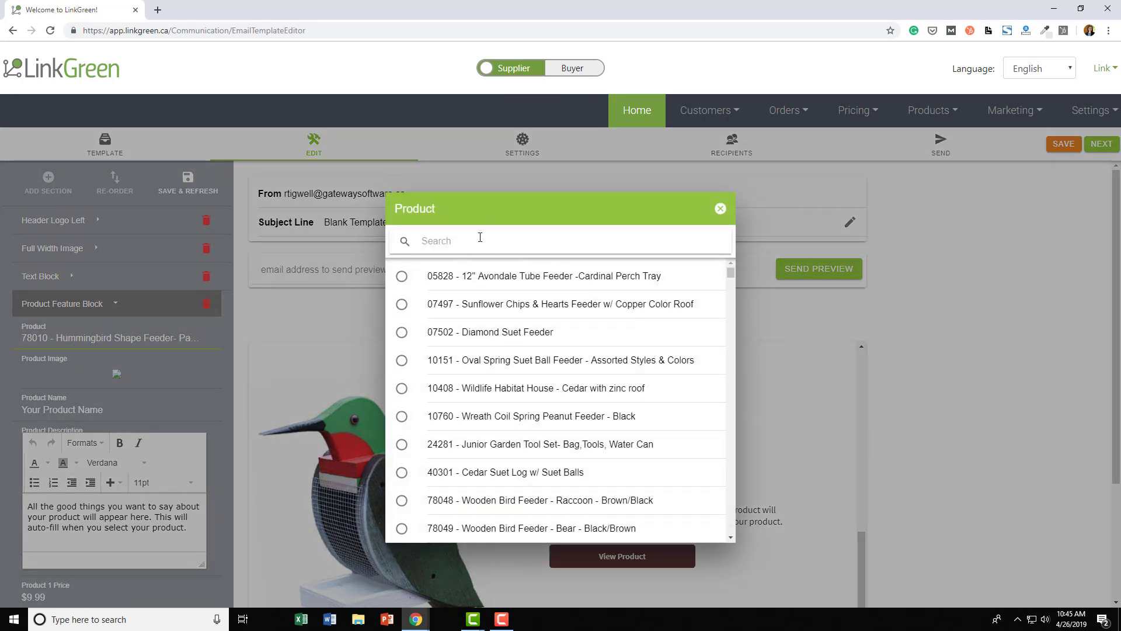
scroll(667, 383, "down", 5)
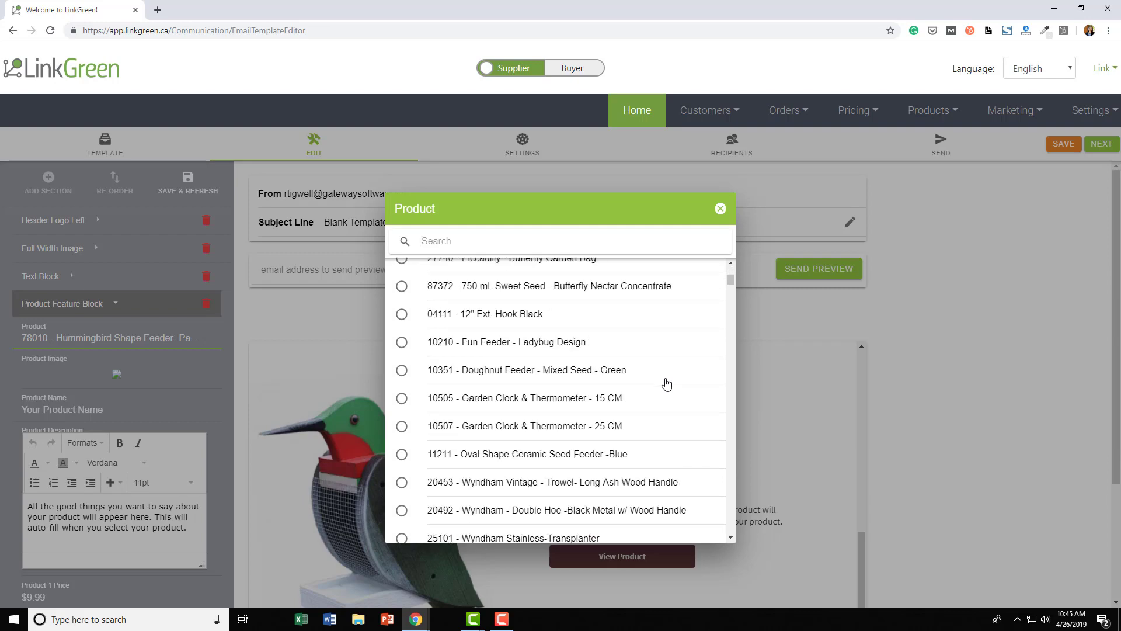
scroll(667, 383, "down", 3)
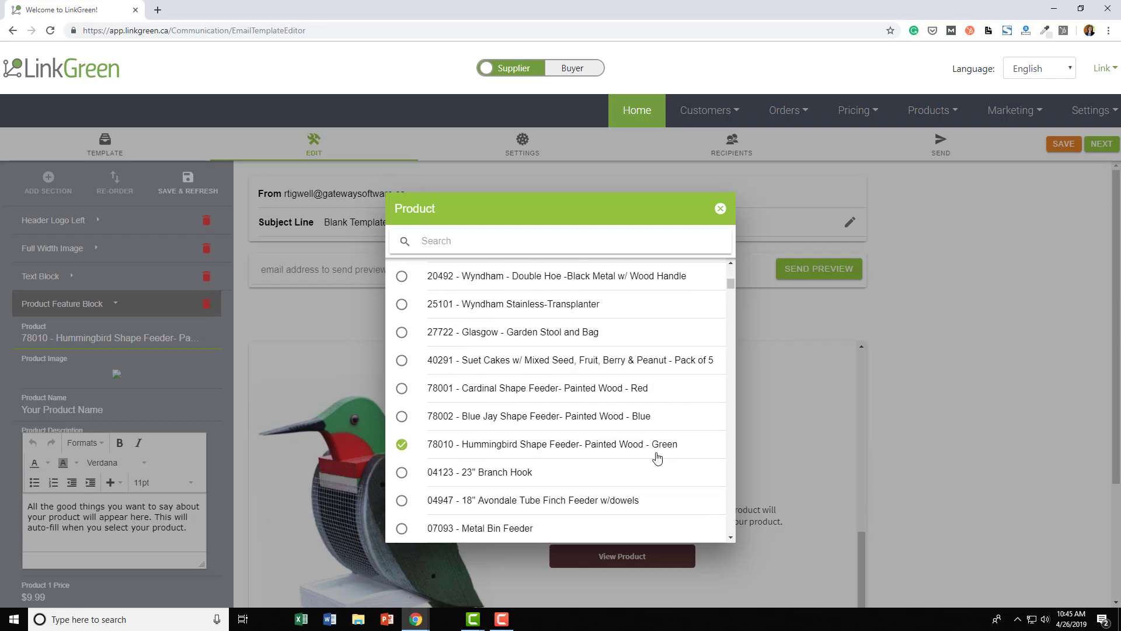
left_click(407, 393)
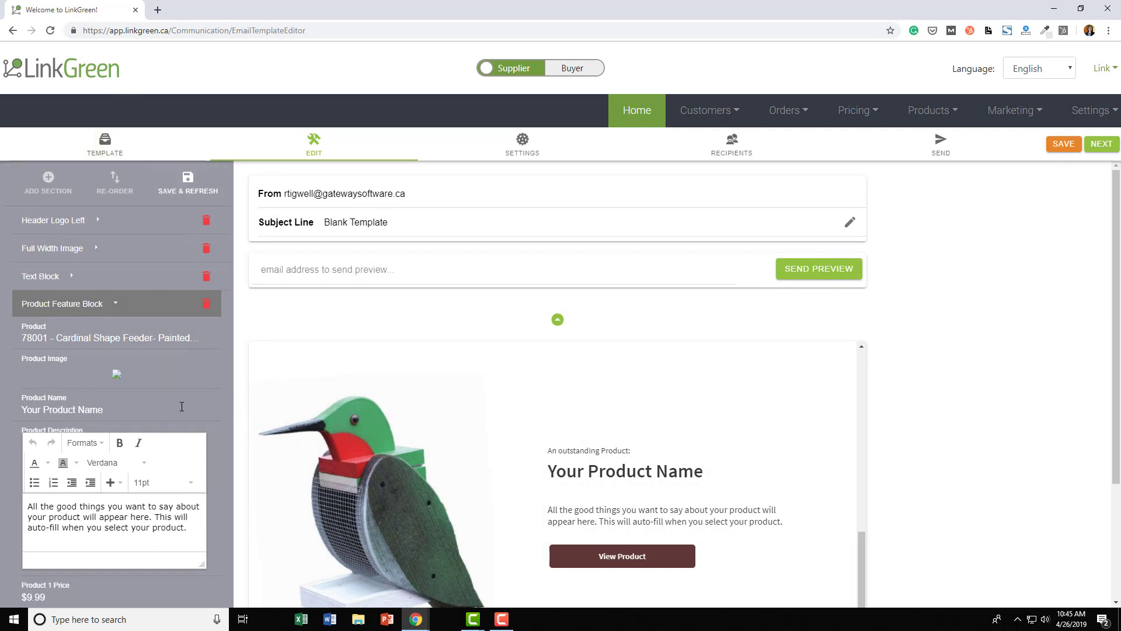
left_click(184, 193)
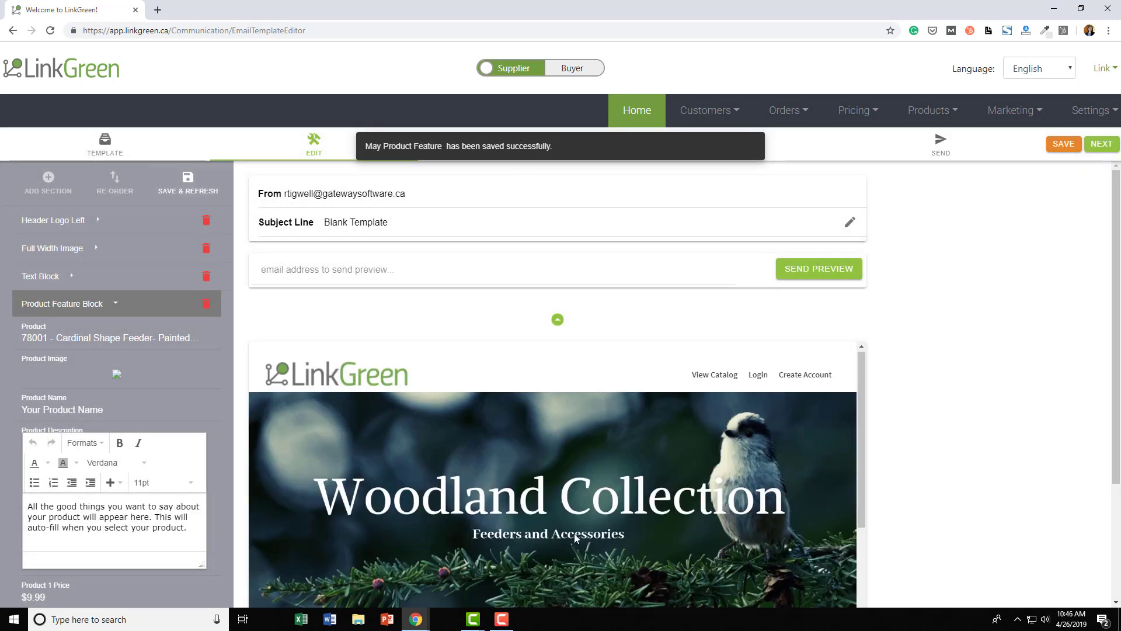
- Change the Product Name to 'Cardinal Shape Feeder', keeping the original description
scroll(577, 539, "down", 4)
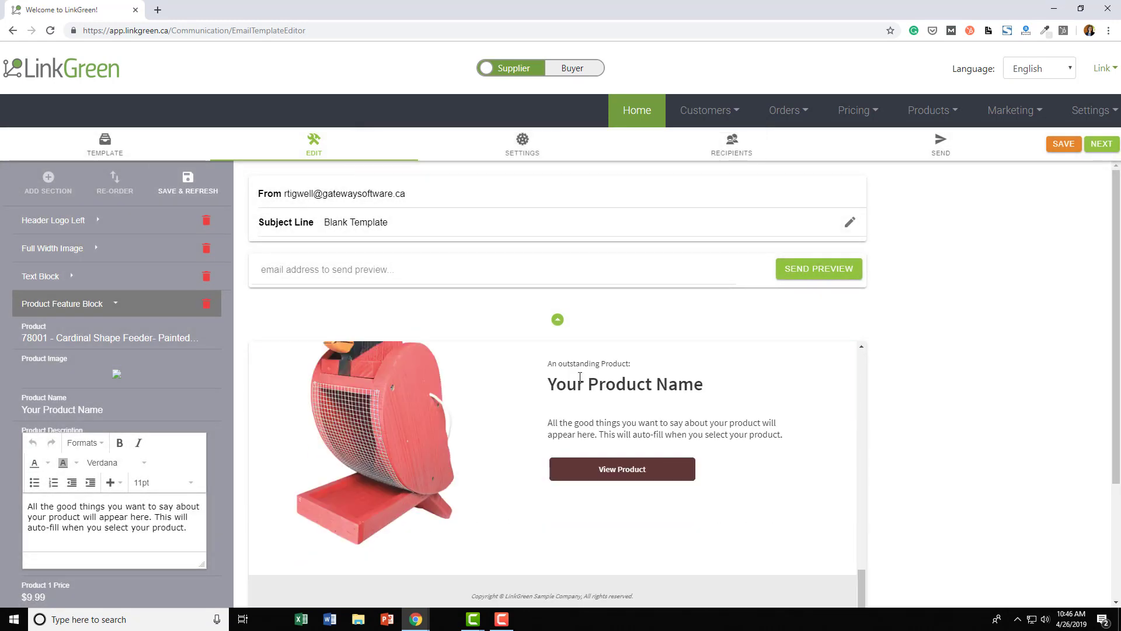
left_click_drag(104, 410, 21, 410)
type("Cardinal Shape Feeder")
key("Tab")
key("BackSpace")
key("ctrl+z")
left_click(117, 374)
- Clear the $9.99 price, set the button background colour, and save the email
left_click(409, 208)
scroll(117, 432, "down", 3)
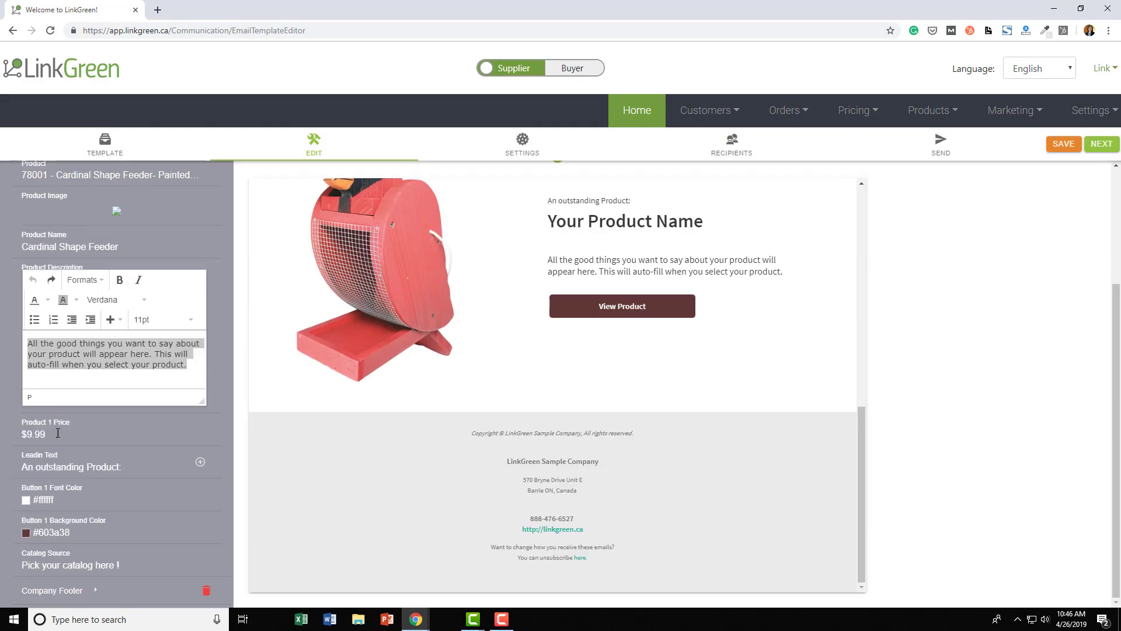
left_click_drag(58, 434, 21, 436)
key("BackSpace")
left_click(24, 534)
left_click(130, 517)
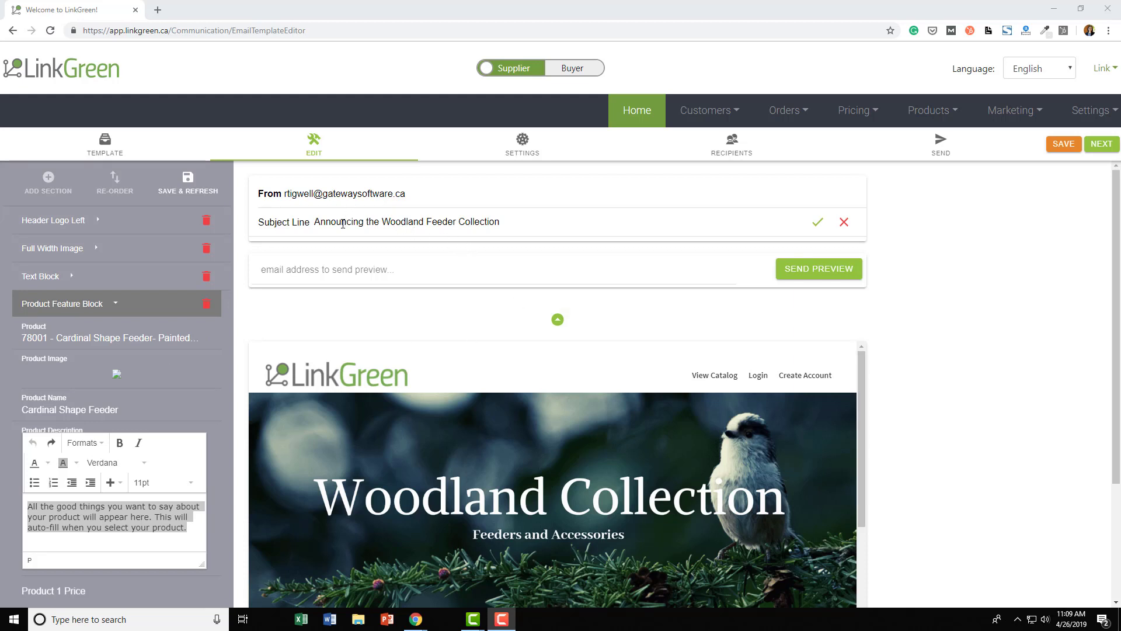
- Set the subject line to 'Announcing the Woodland Feeder Collection' and confirm it
left_click(310, 224)
left_click_drag(314, 222, 508, 226)
left_click(593, 222)
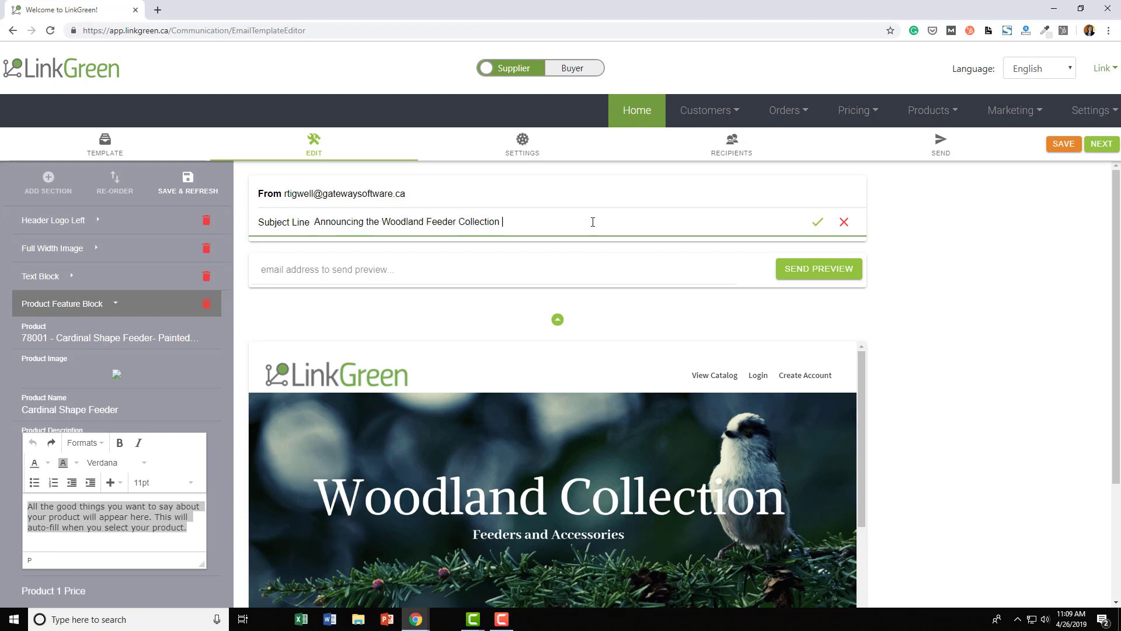
left_click(819, 226)
- Send a preview of the email to the test e-mail address
left_click(615, 269)
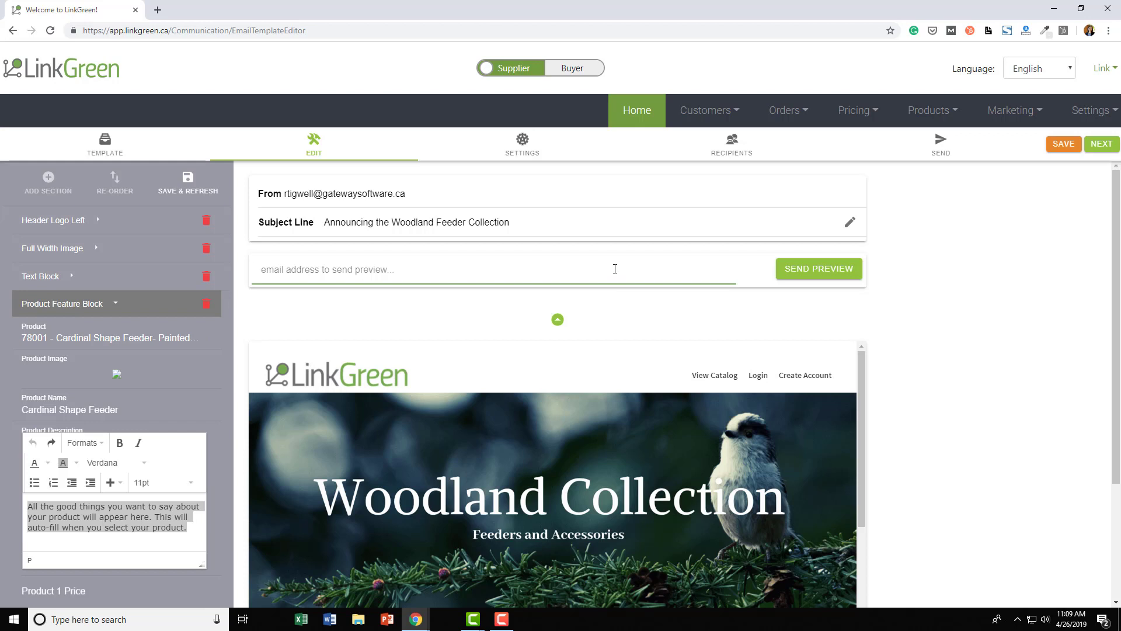
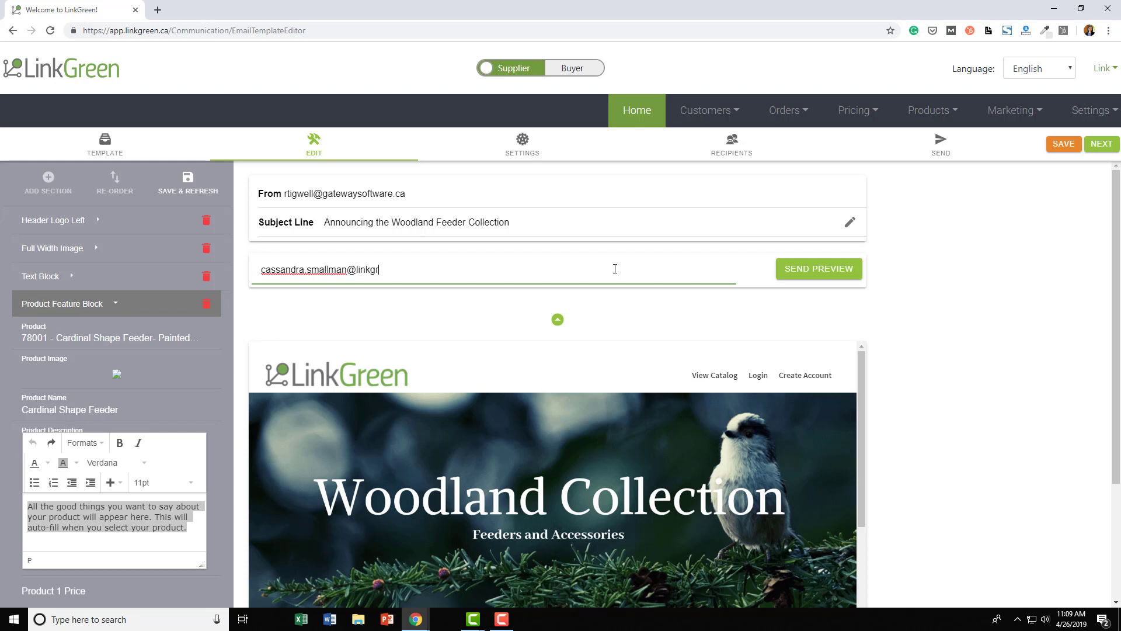
left_click(787, 274)
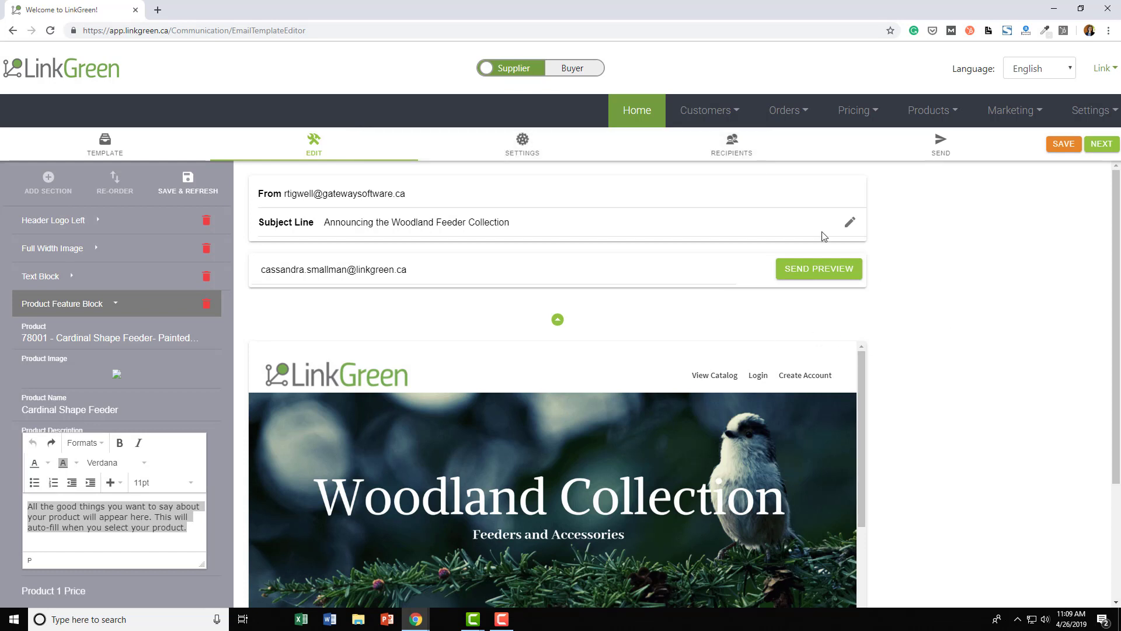
- Tick All Customers under Recipients and open the Send tab's review checklist
left_click(729, 150)
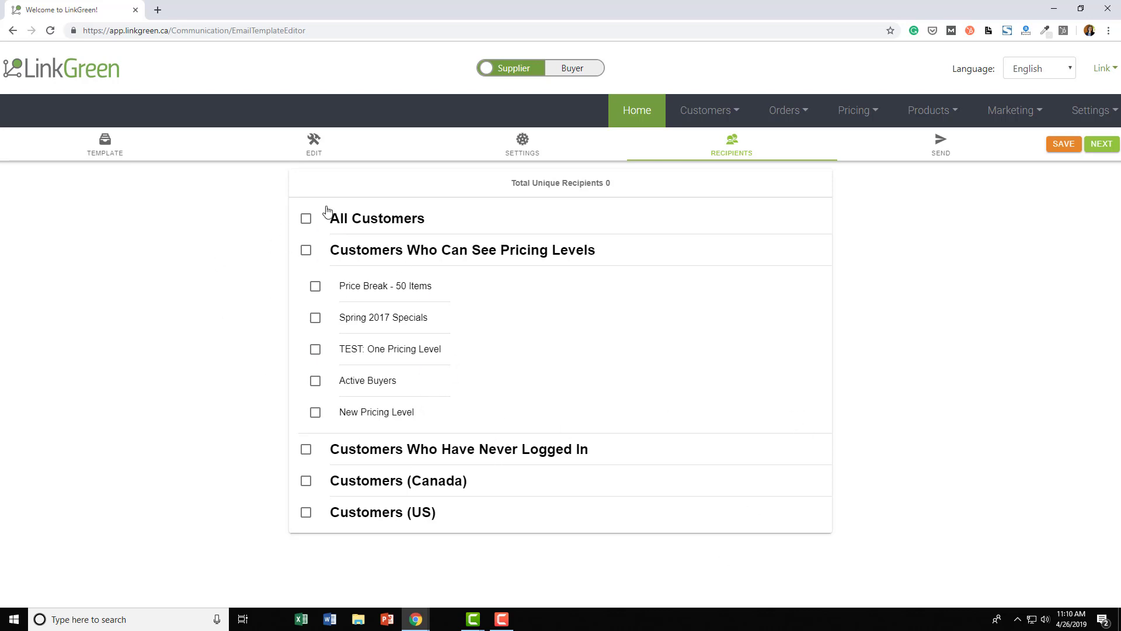
left_click(306, 219)
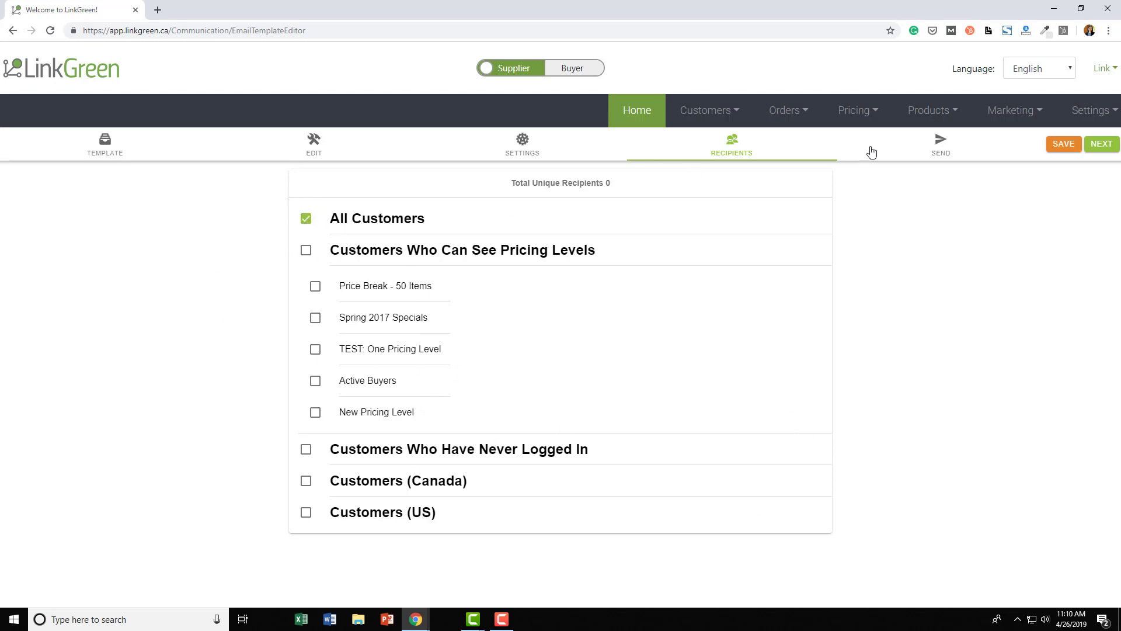
left_click(965, 159)
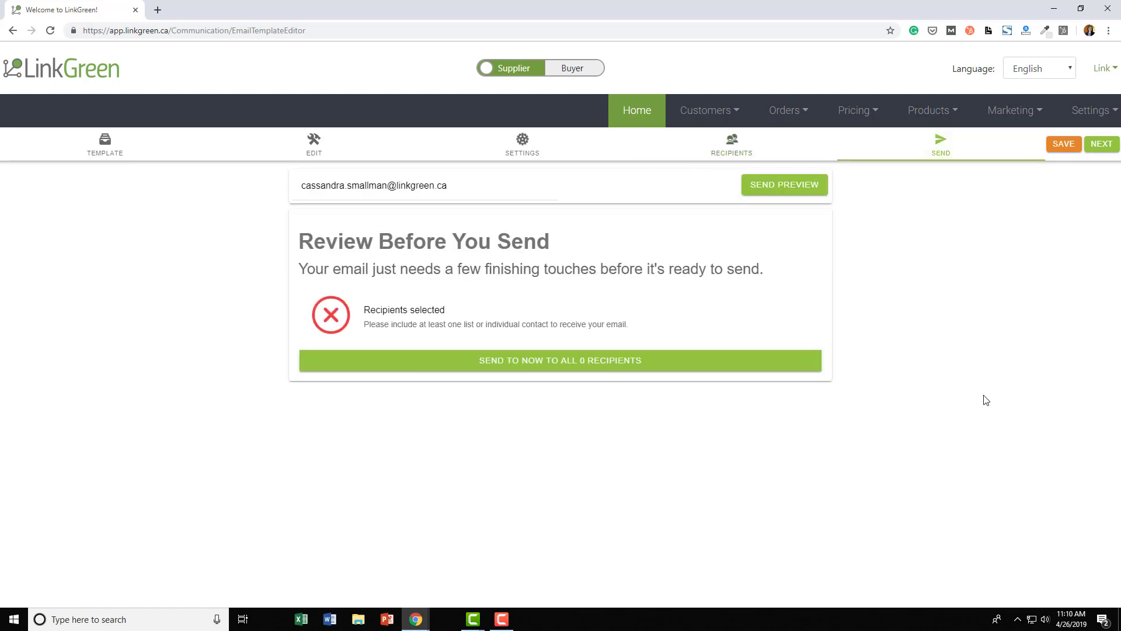